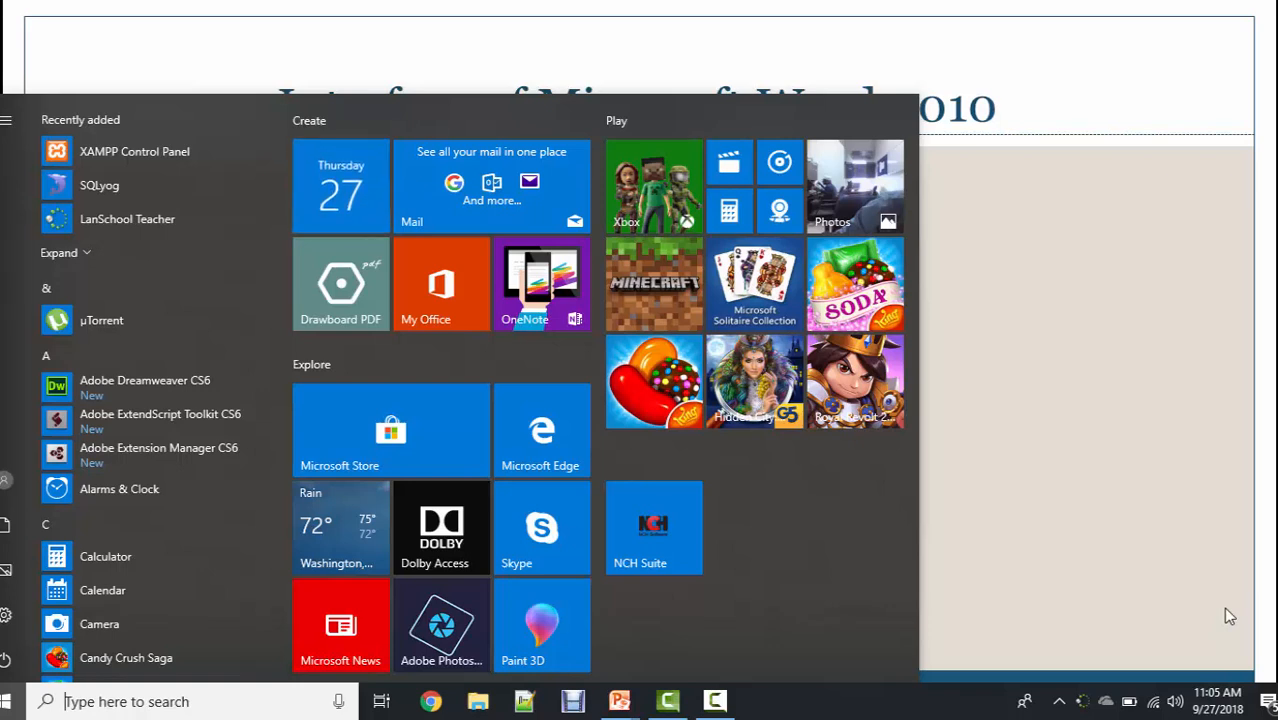
# Search the computer for "winword" and launch Microsoft Word 2010 with a blank document.
pyautogui.click(961, 451)
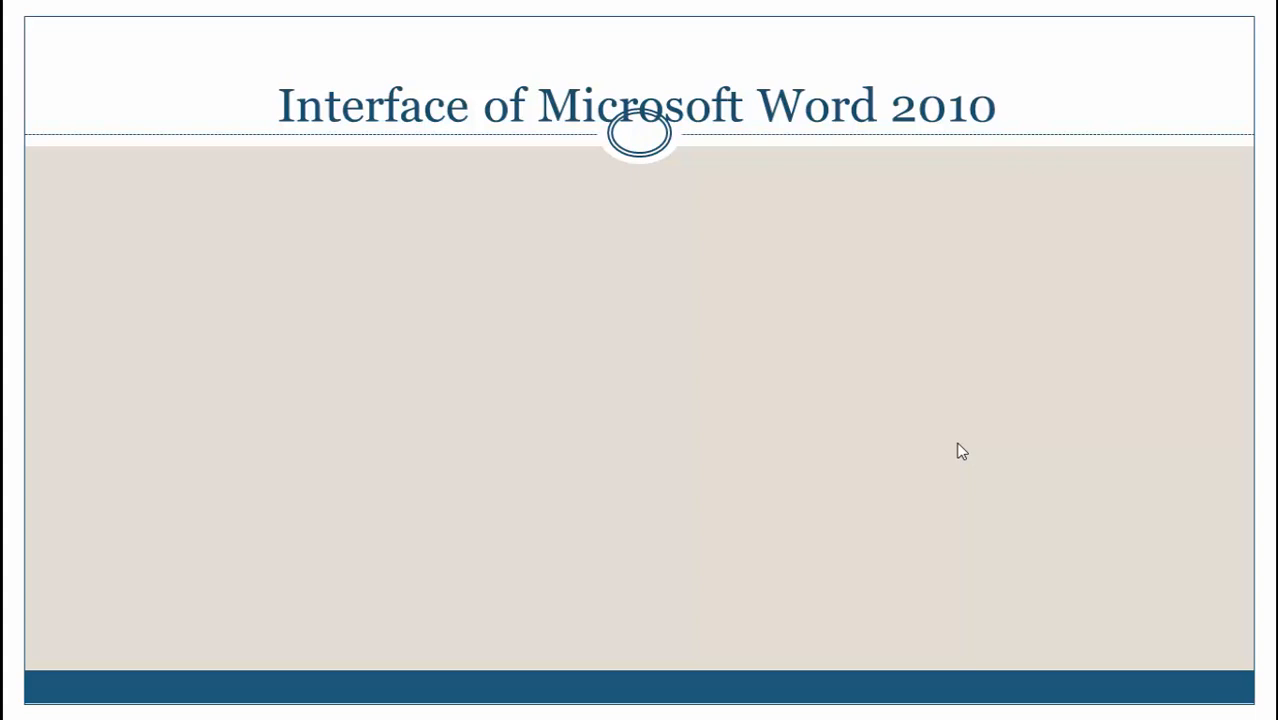
pyautogui.press('super')
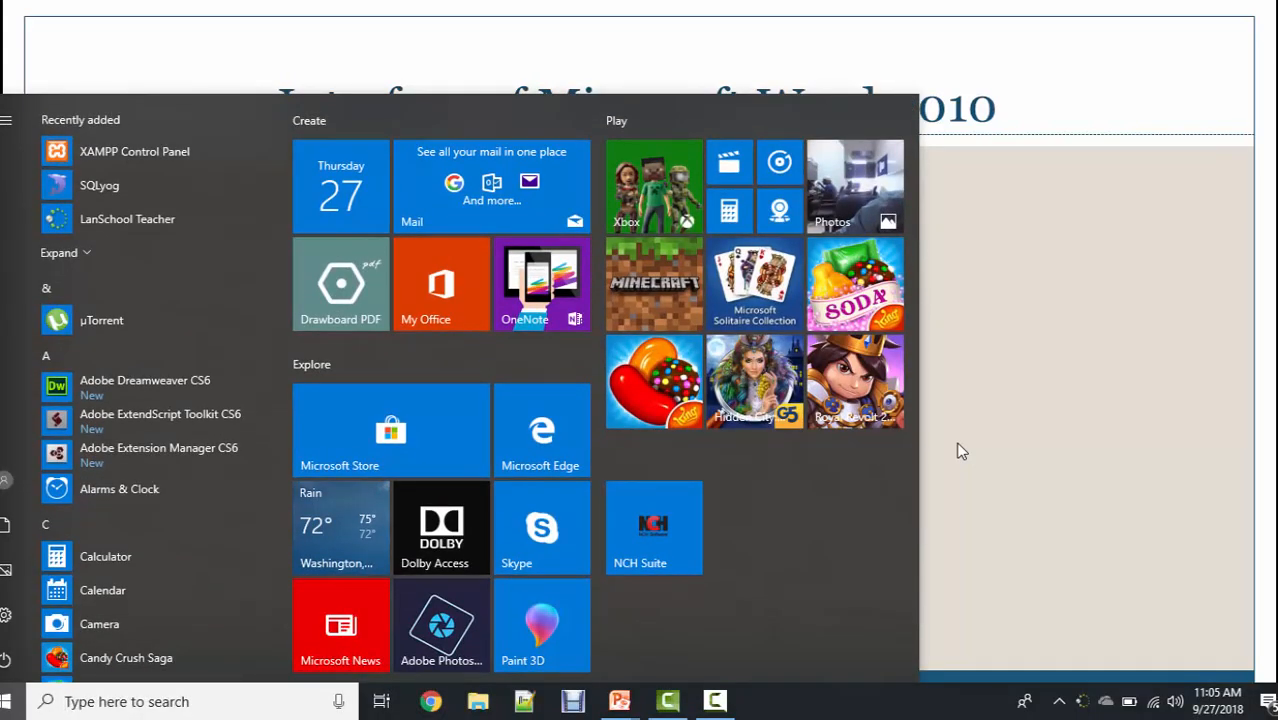
pyautogui.write('wo')
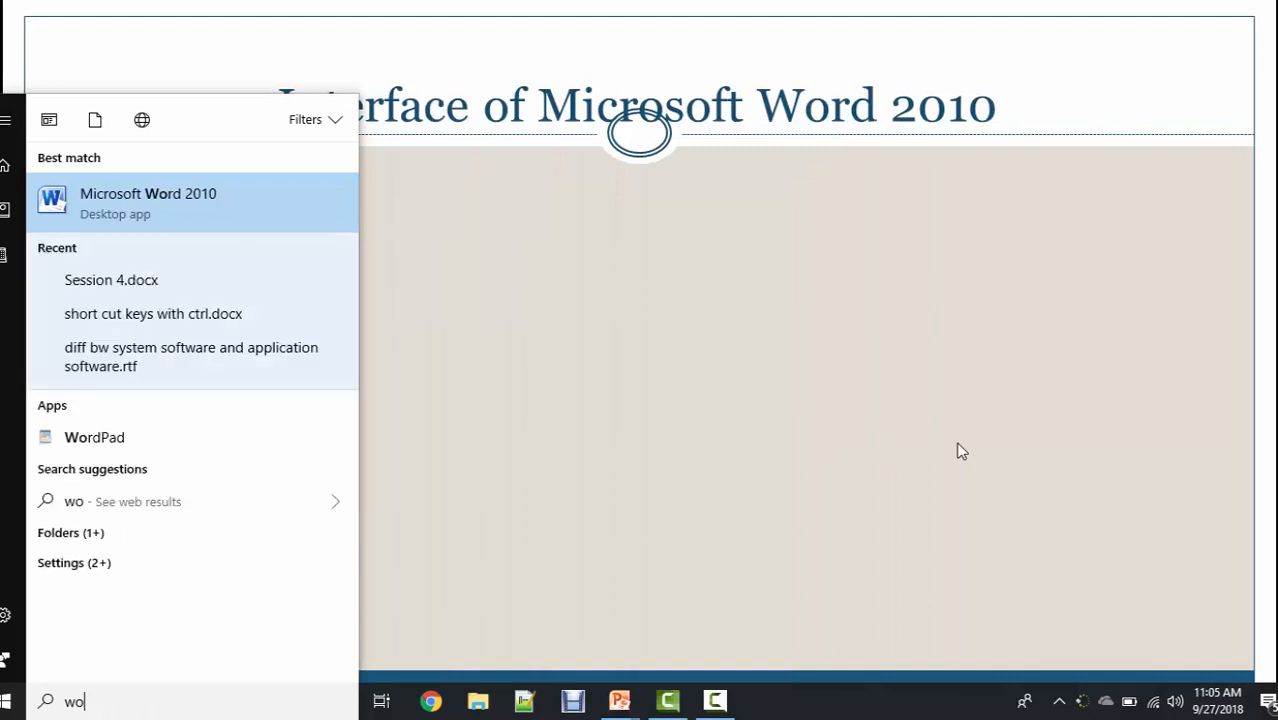
pyautogui.press('BackSpace')
pyautogui.press('BackSpace')
pyautogui.write('win')
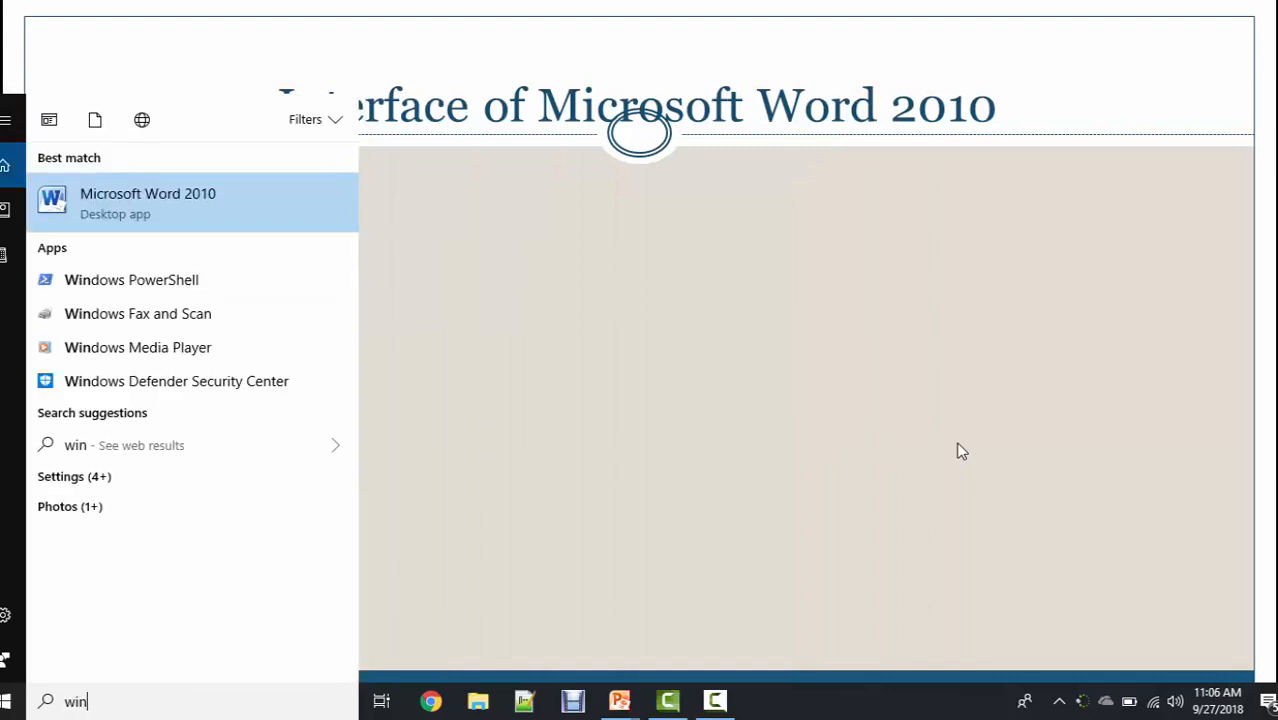
pyautogui.write('word')
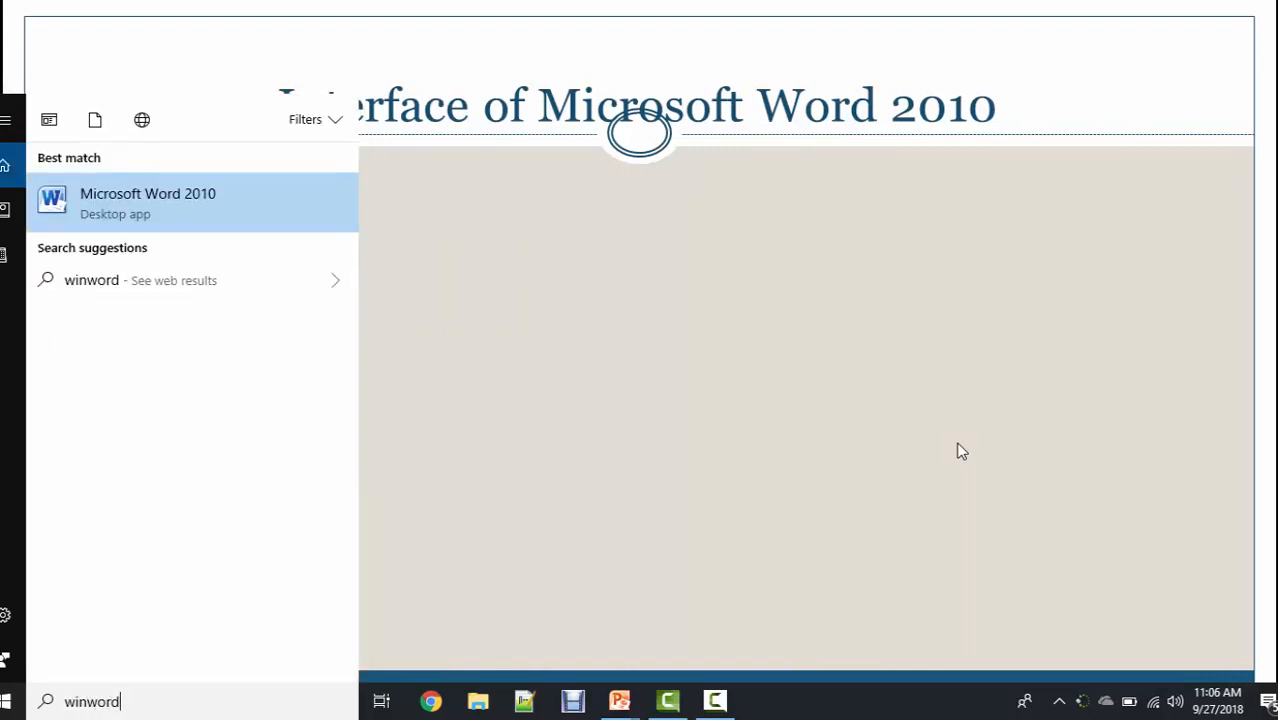
pyautogui.press('Return')
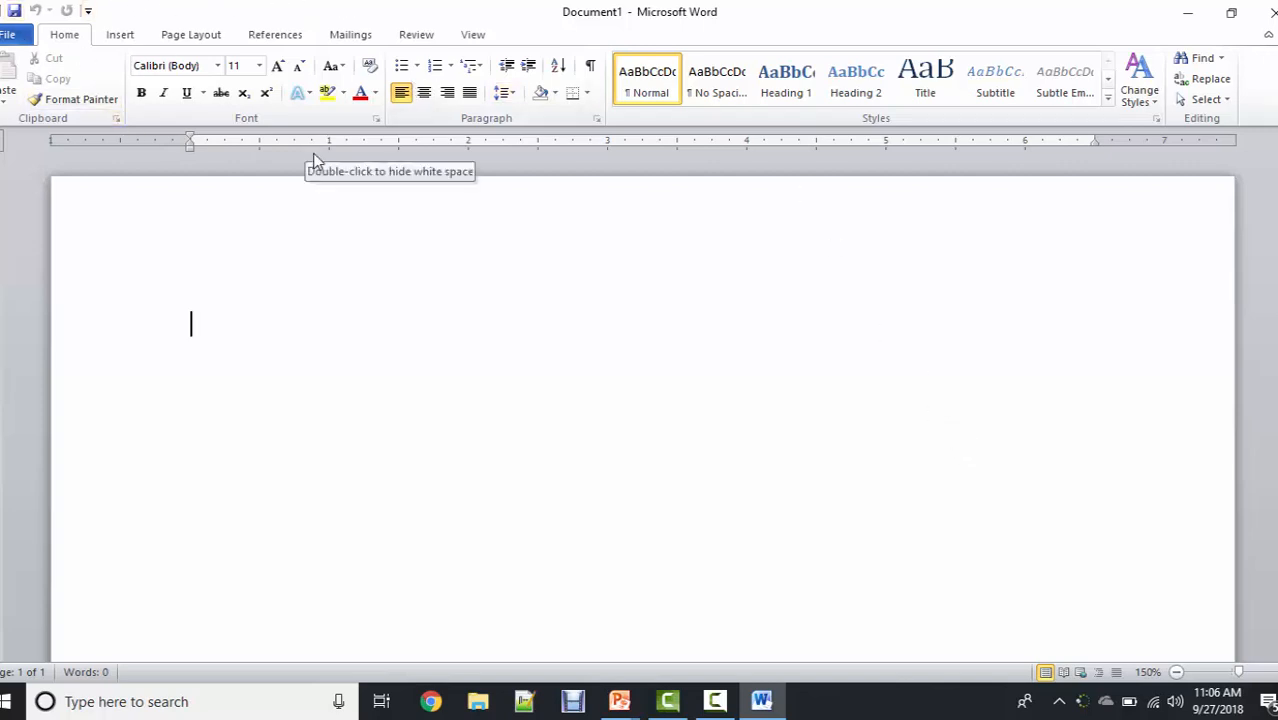
# Consult the Parts of Microsoft Word 2010 slide, return to Word and view the Quick Access Toolbar customization options and Mailings commands.
pyautogui.hotkey('alt', 'Tab')
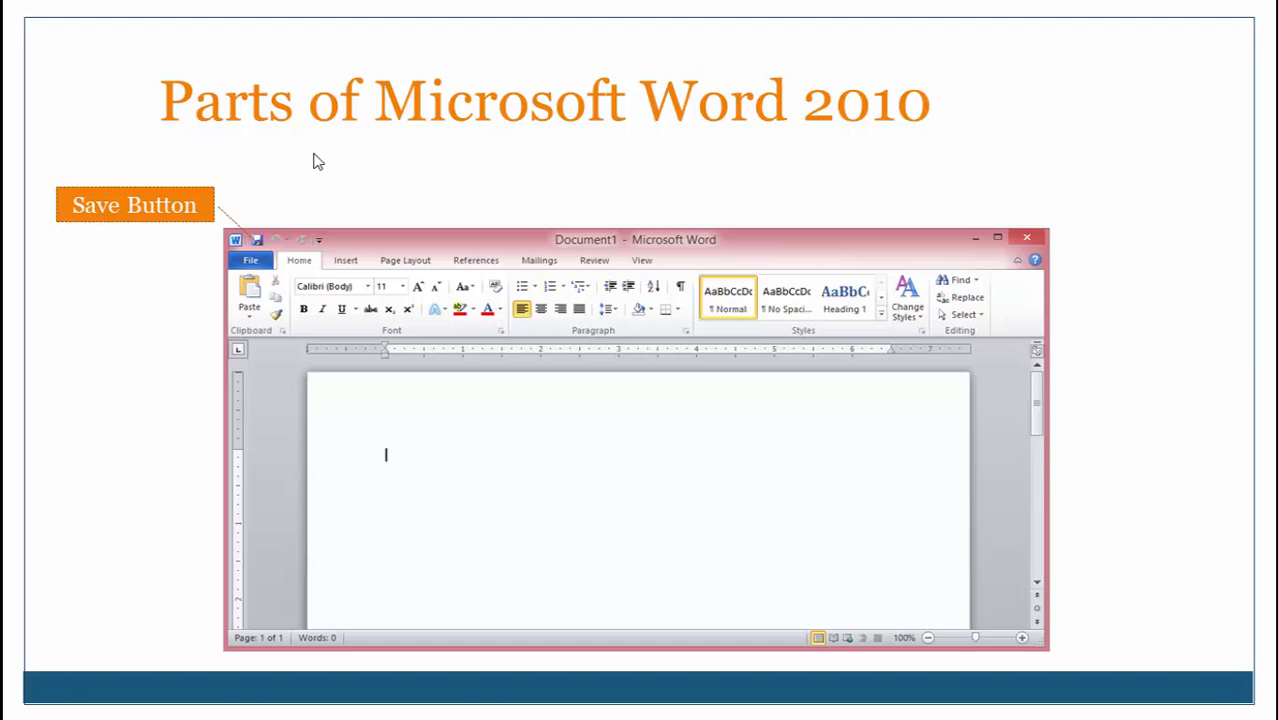
pyautogui.hotkey('alt', 'Tab')
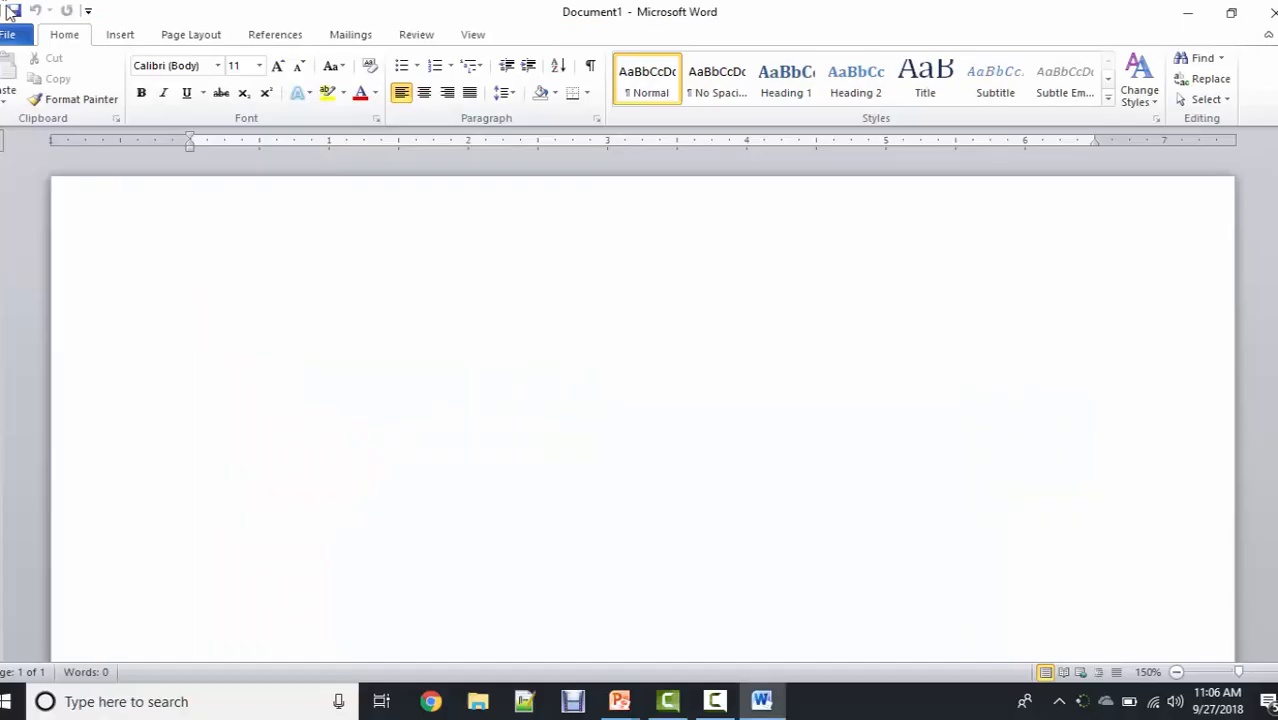
pyautogui.click(88, 9)
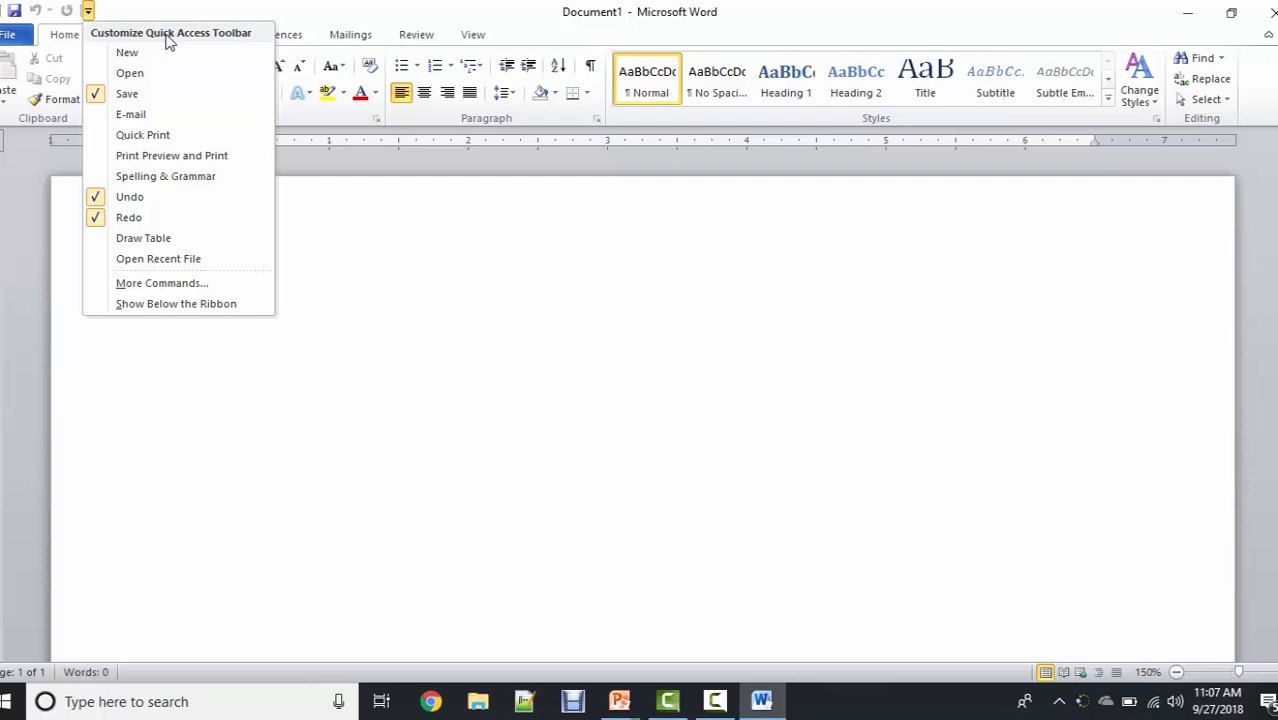
pyautogui.click(339, 40)
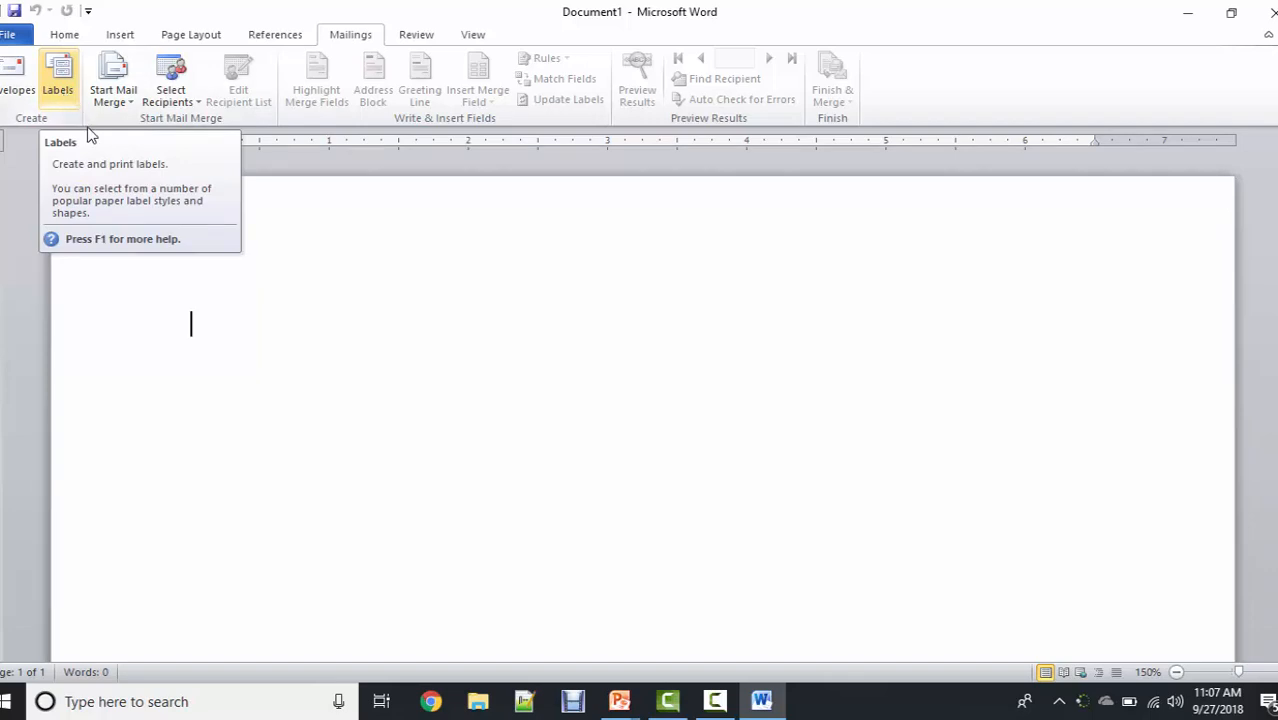
# Generate sample paragraphs in the blank document with =rand().
pyautogui.write('=r')
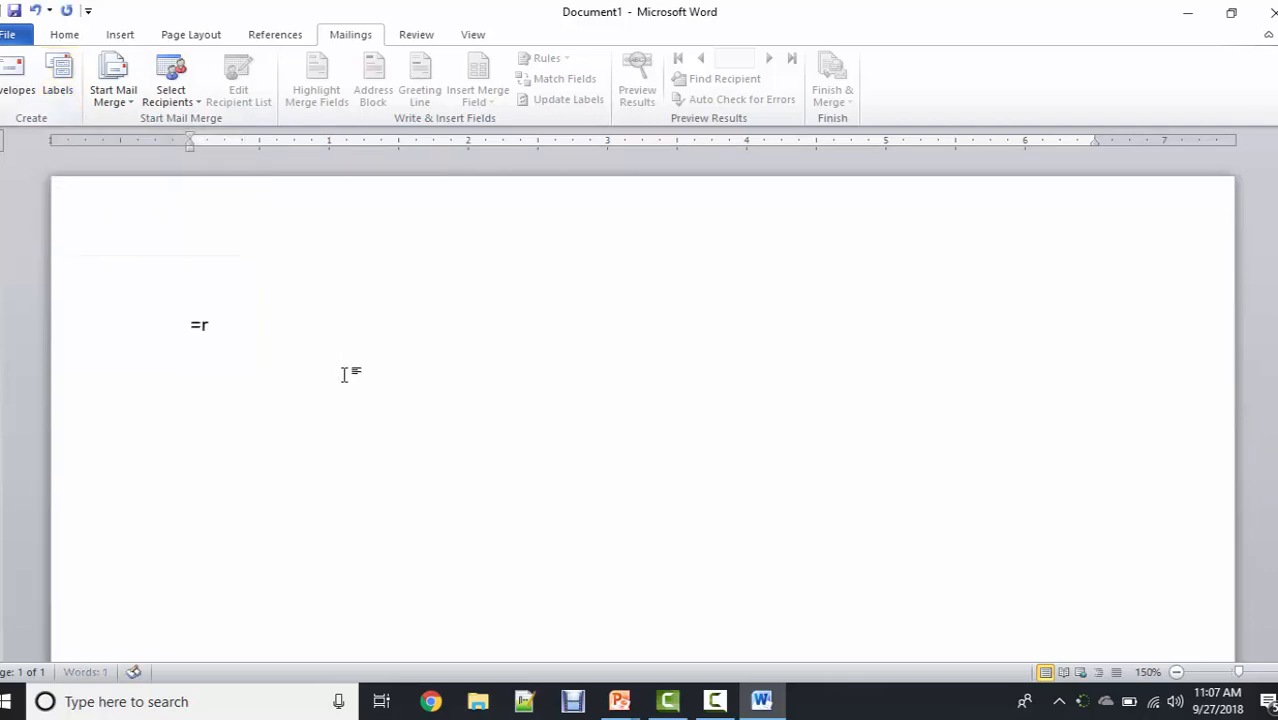
pyautogui.write('and()')
pyautogui.press('Return')
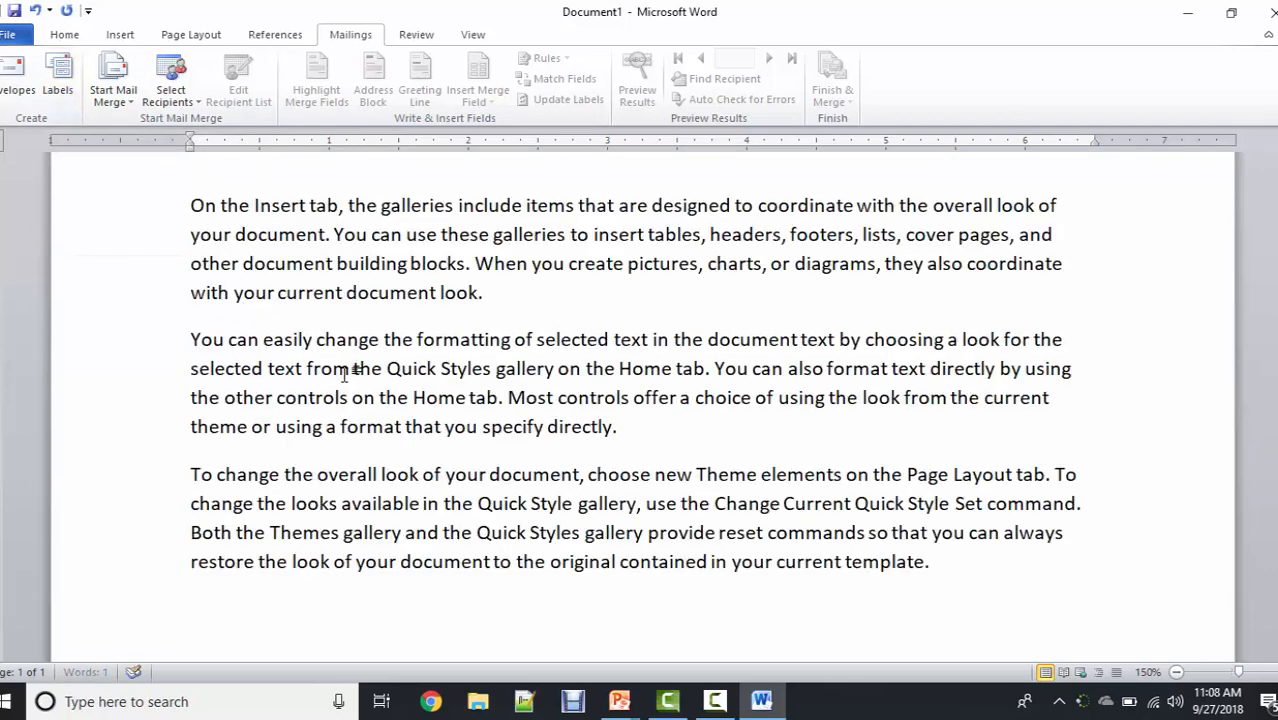
# Select the word "galleries" in the first paragraph and add the Labels command to the Quick Access Toolbar.
pyautogui.doubleClick(444, 206)
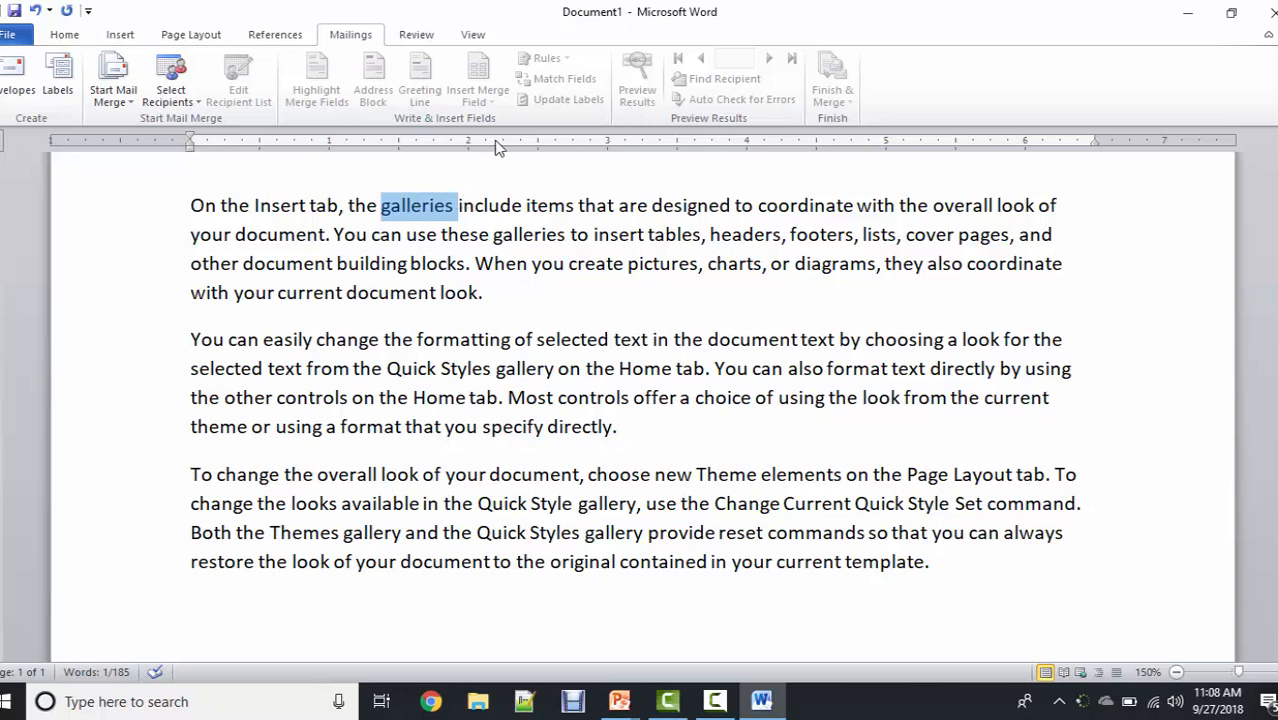
pyautogui.rightClick(55, 100)
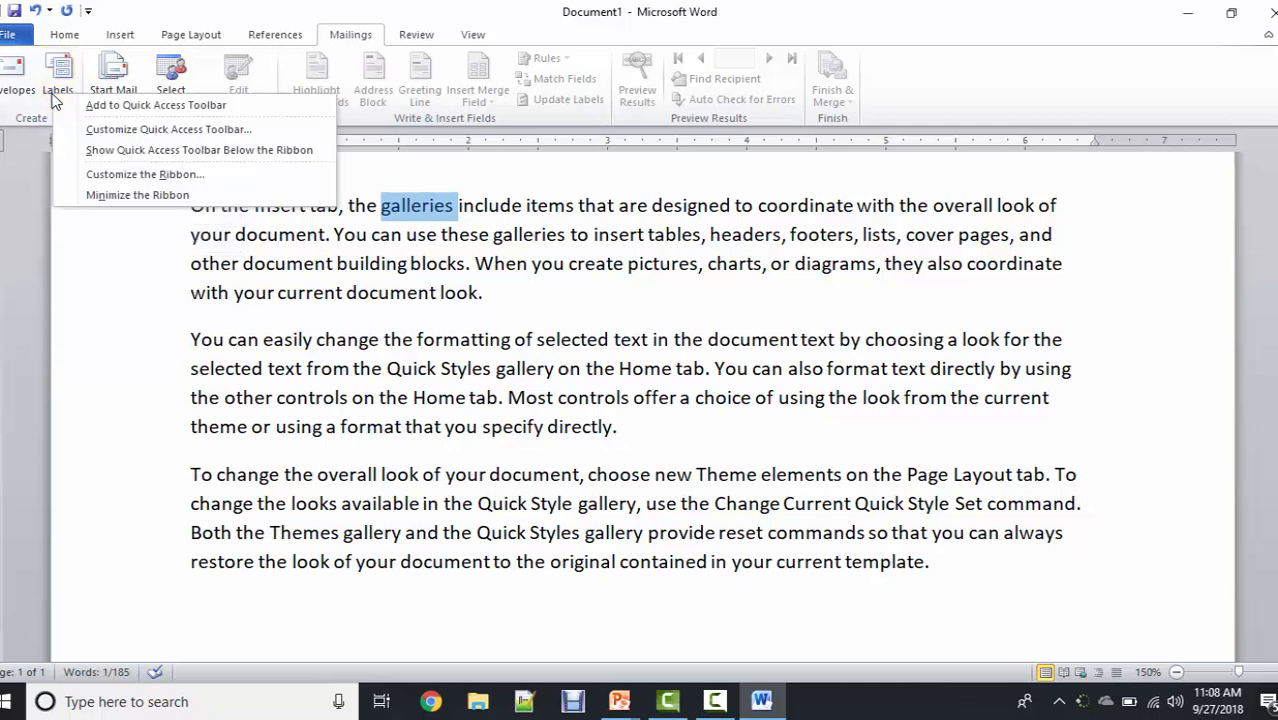
pyautogui.click(113, 106)
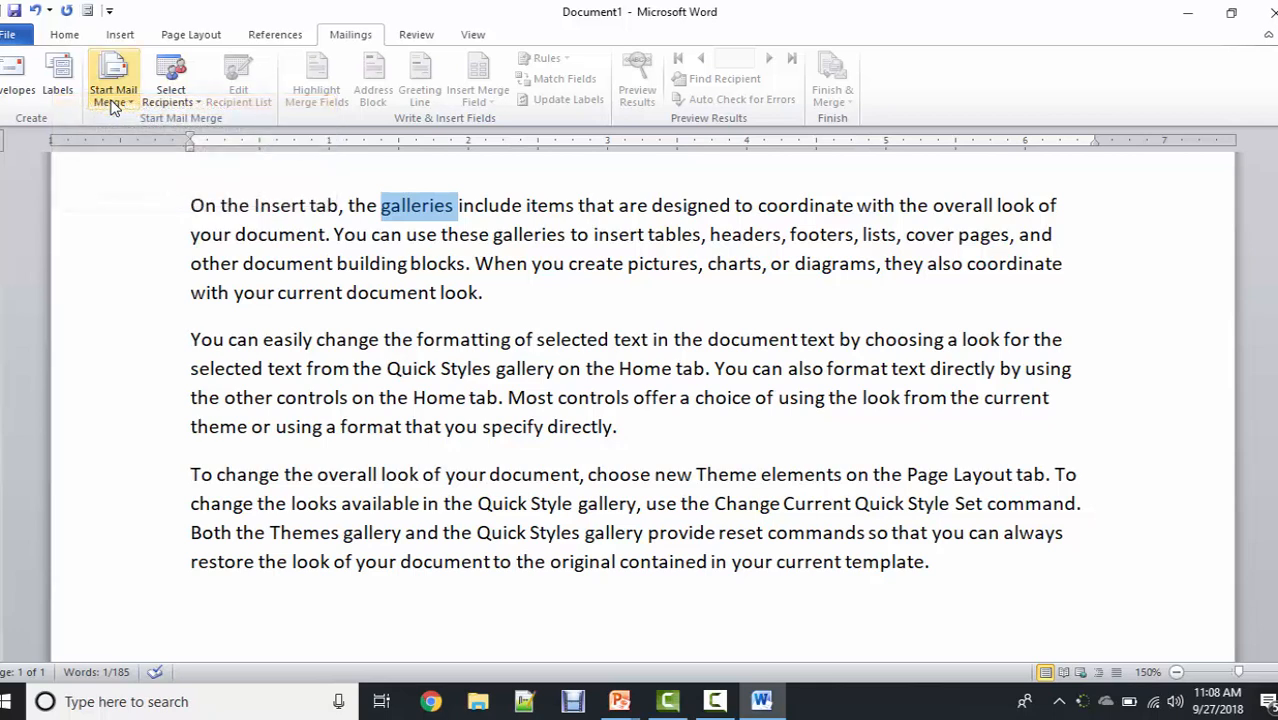
# Examine the removal option for Labels and the Quick Access Toolbar settings in Word Options, highlighting Format Painter among the popular commands.
pyautogui.rightClick(90, 14)
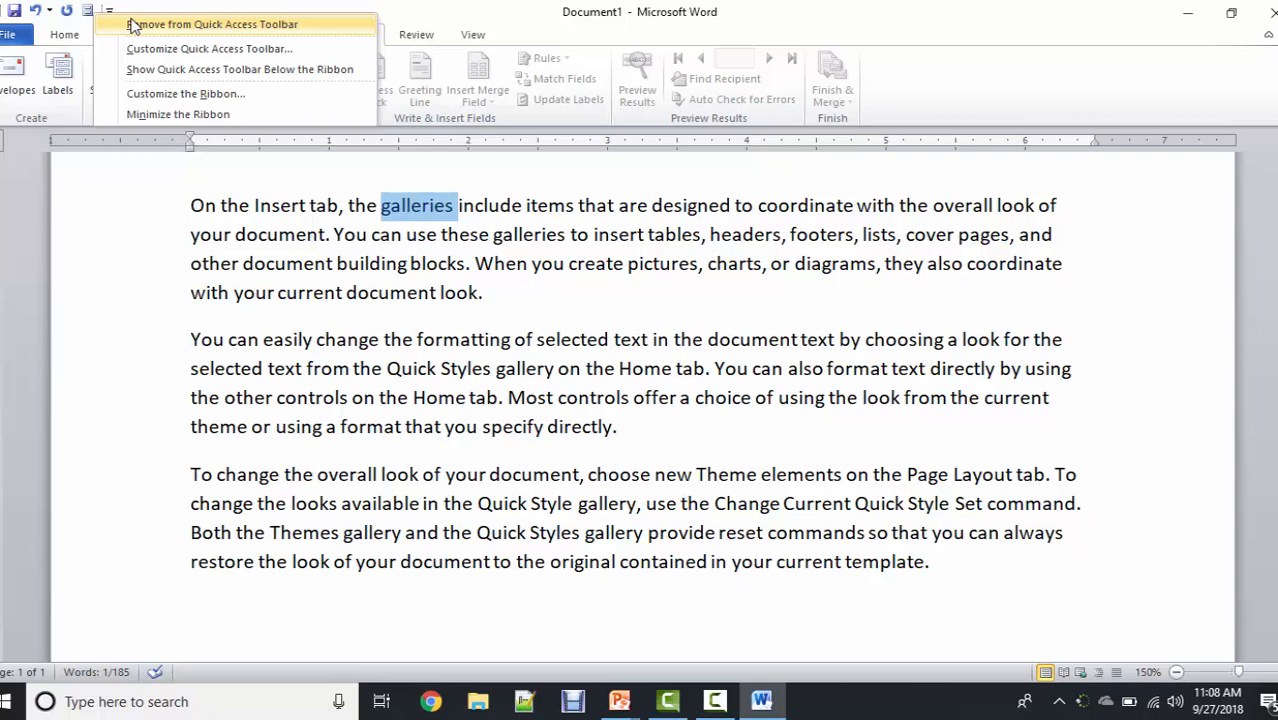
pyautogui.click(375, 5)
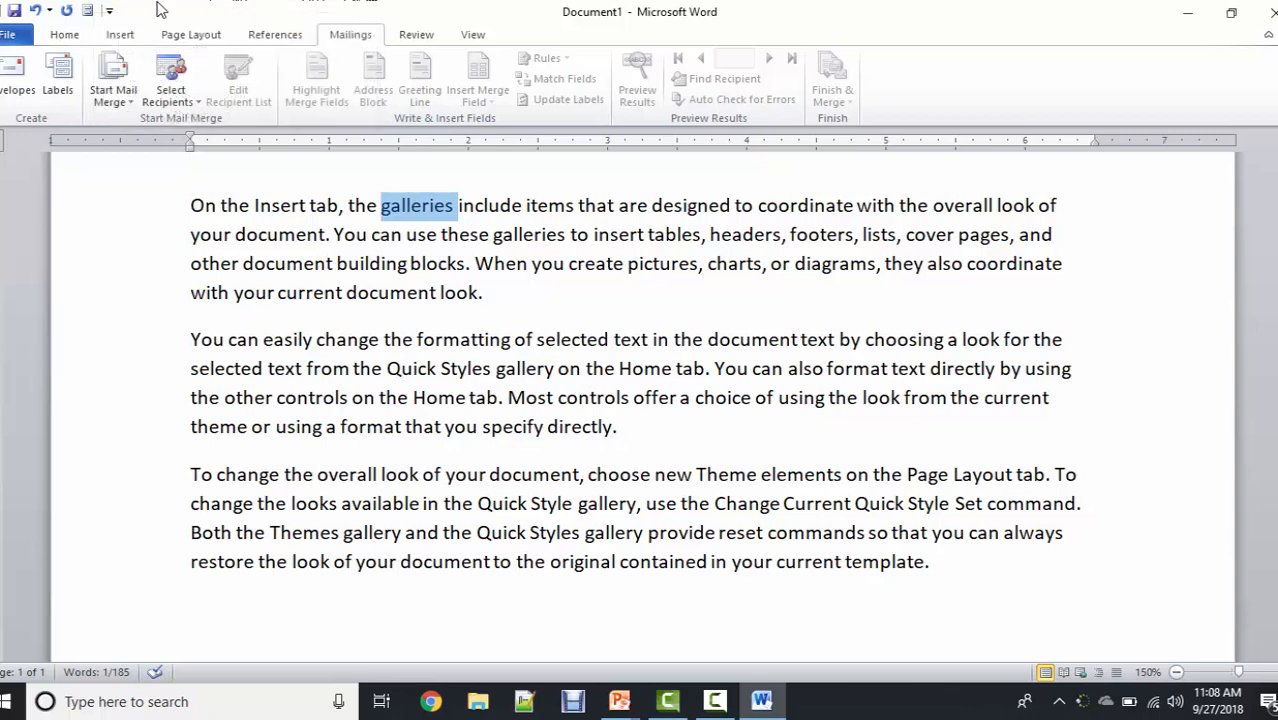
pyautogui.click(110, 11)
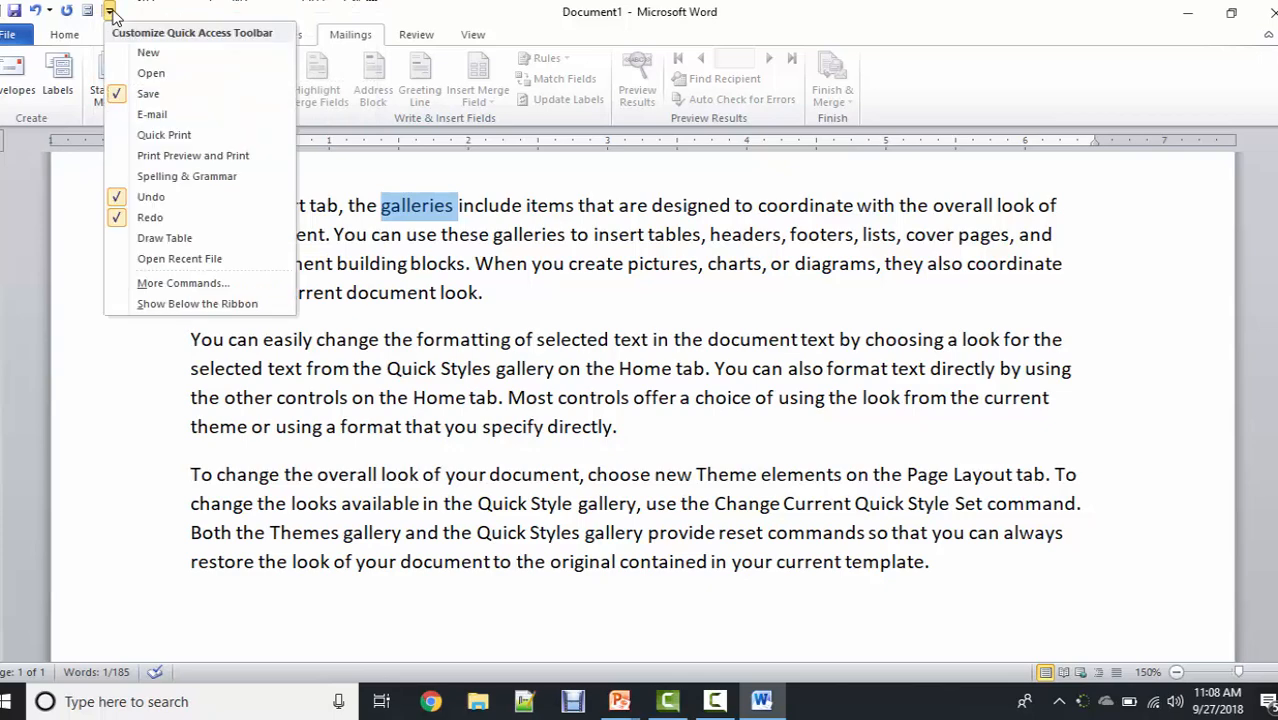
pyautogui.click(183, 283)
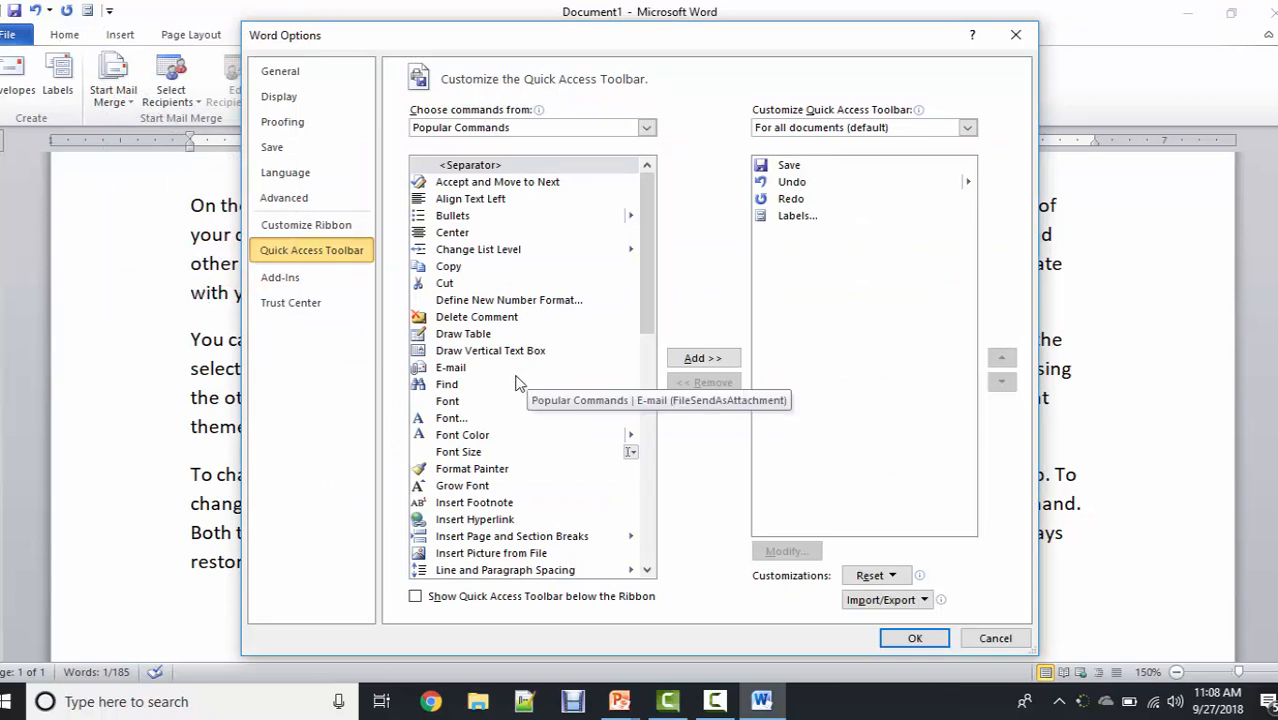
pyautogui.click(452, 470)
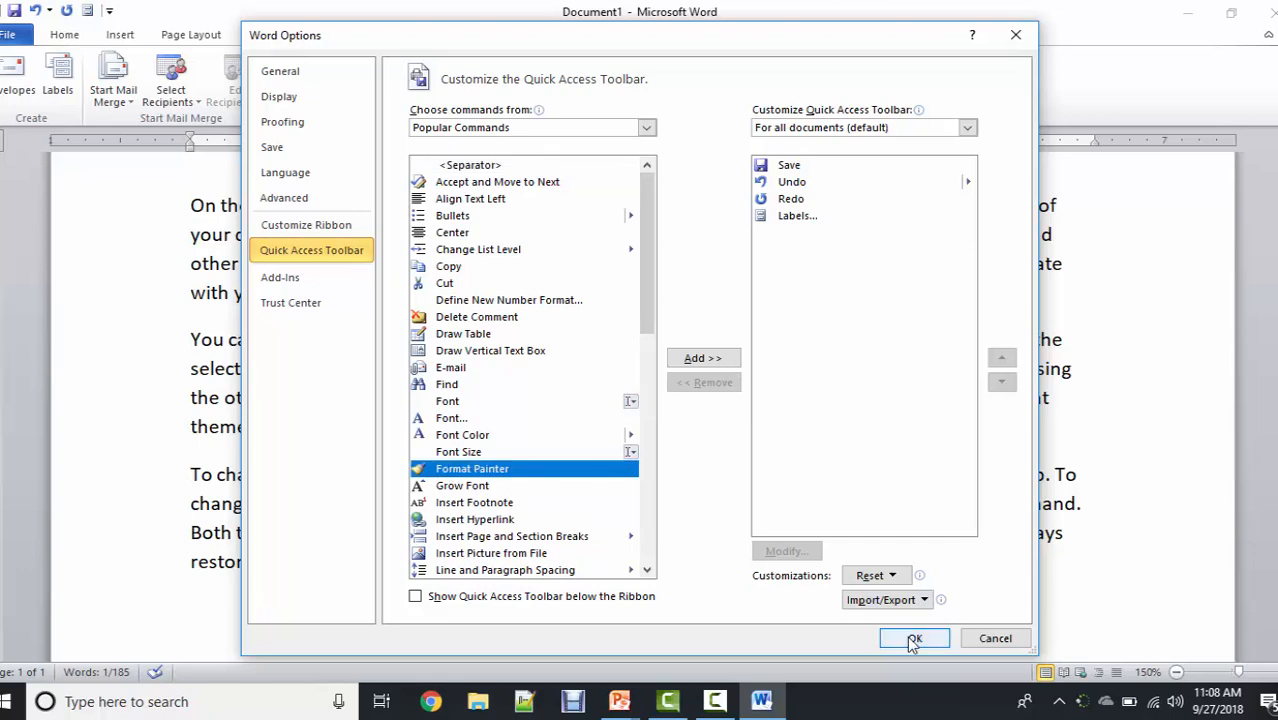
pyautogui.click(914, 641)
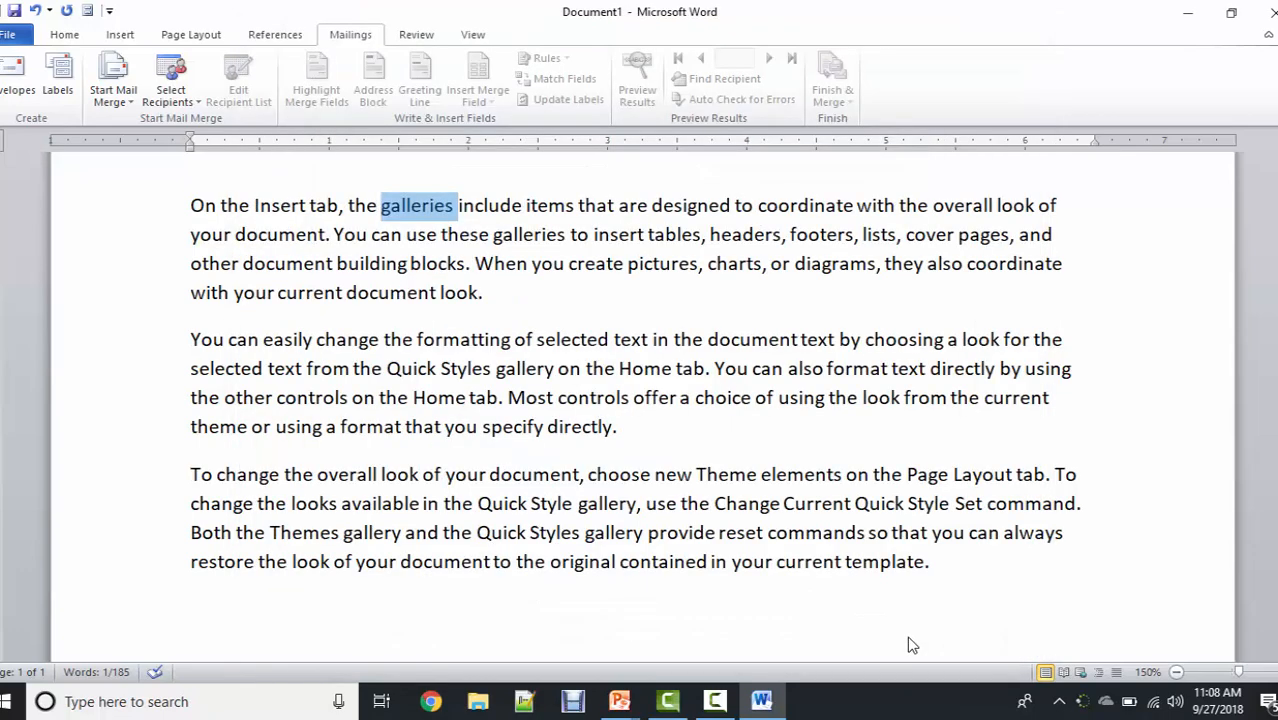
pyautogui.click(108, 12)
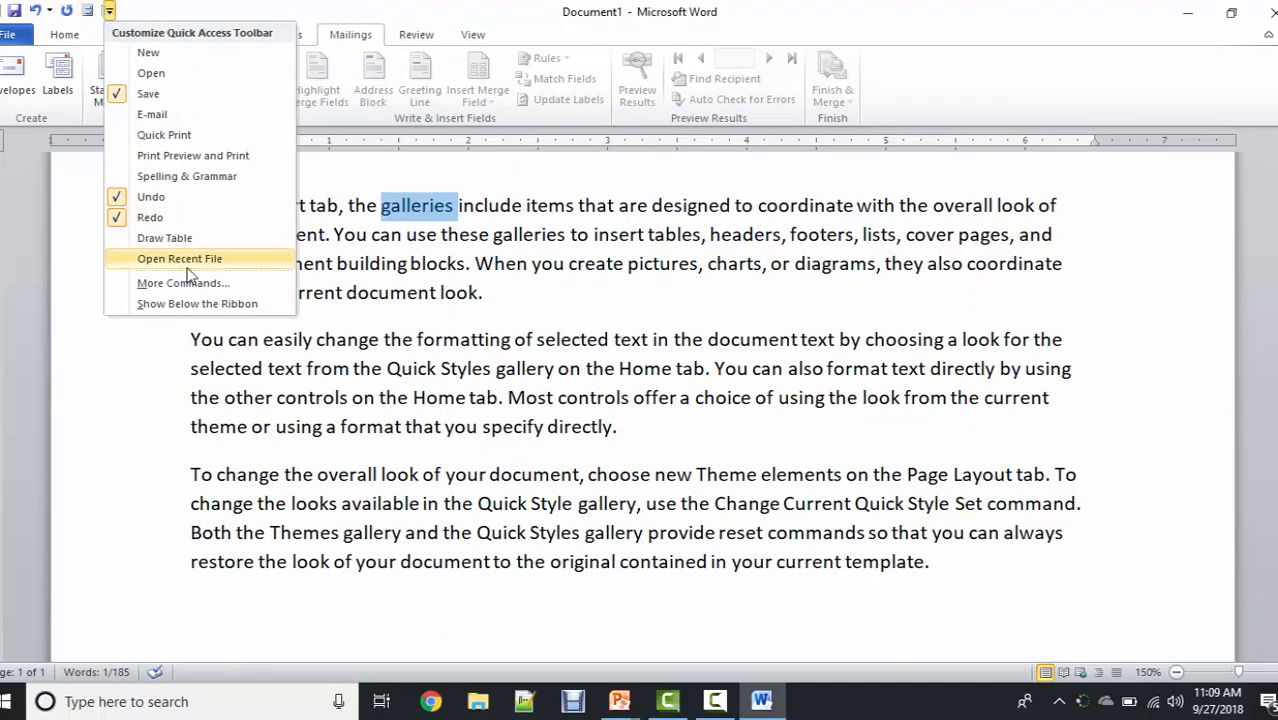
pyautogui.click(388, 288)
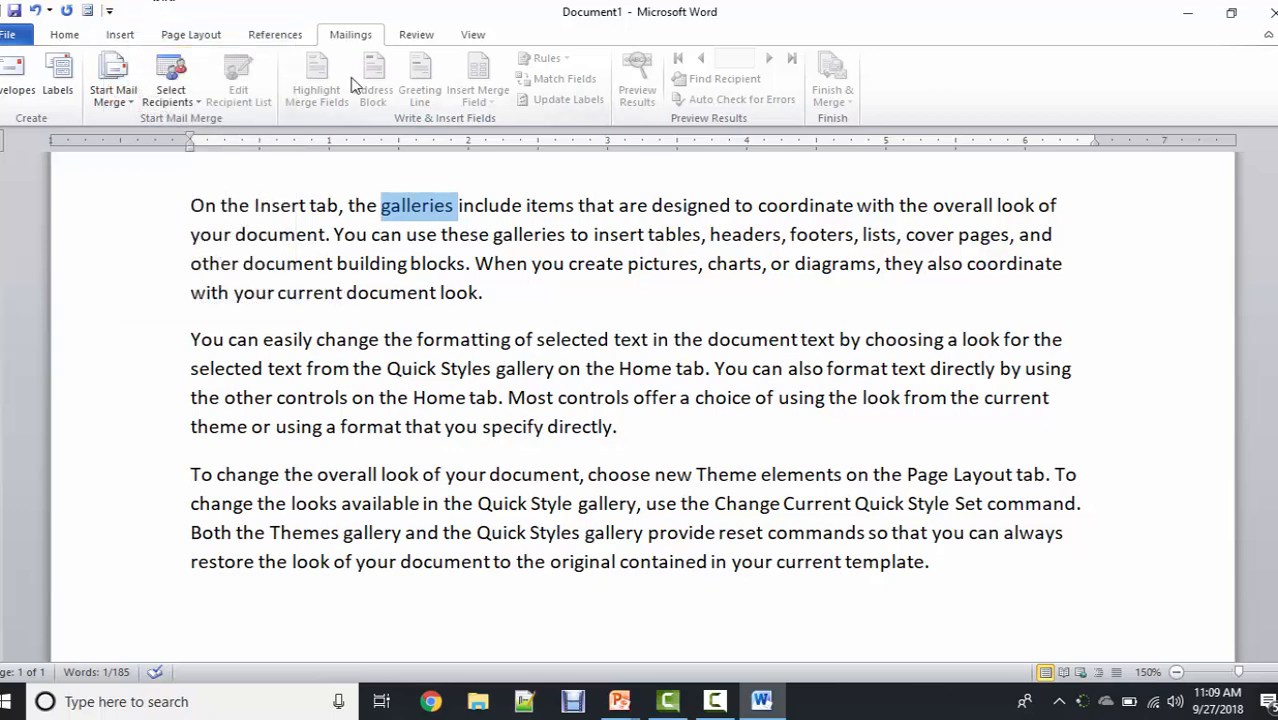
# Switch to the PowerPoint slide show and reveal the Undo and Redo callout on the Parts of Microsoft Word 2010 slide.
pyautogui.hotkey('alt', 'Tab')
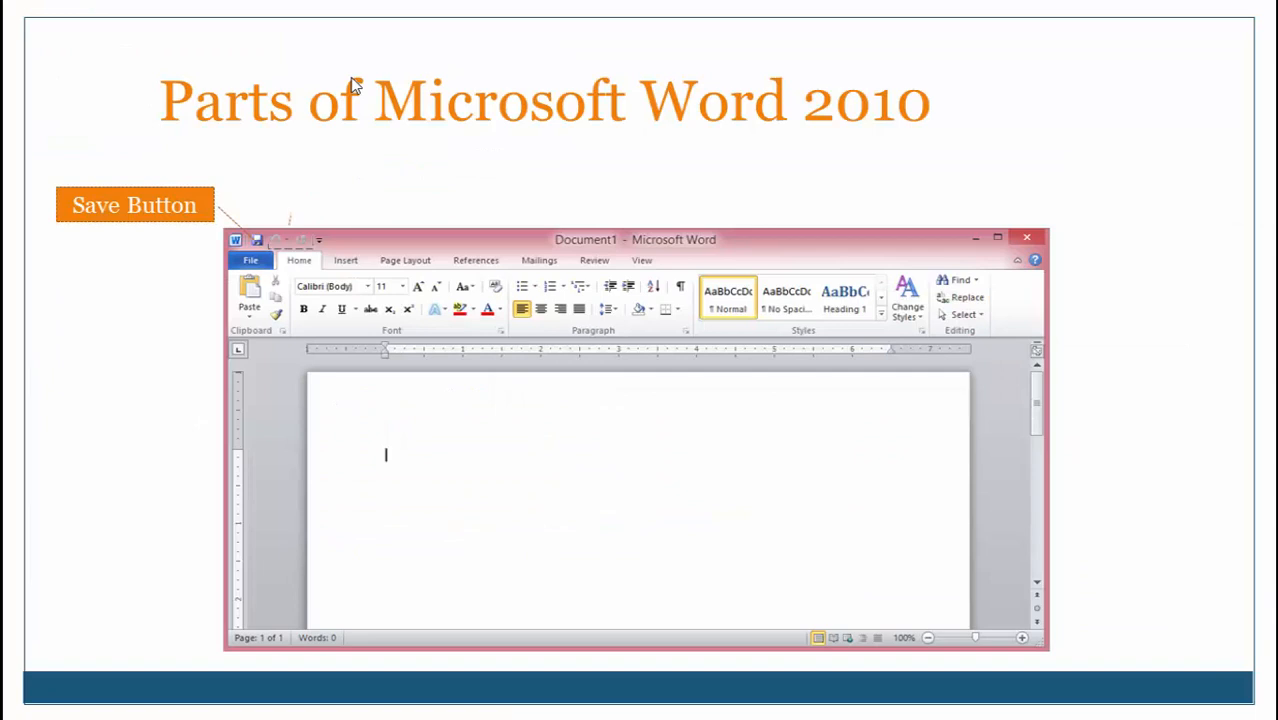
pyautogui.click(355, 87)
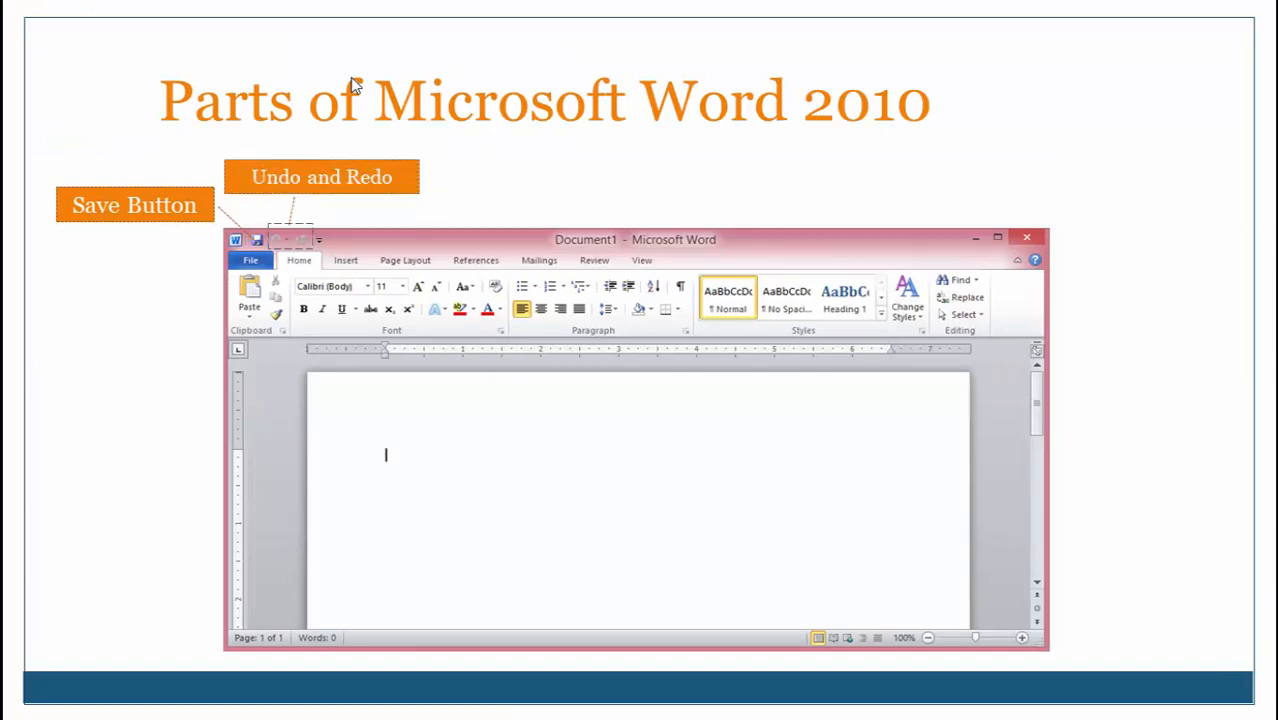
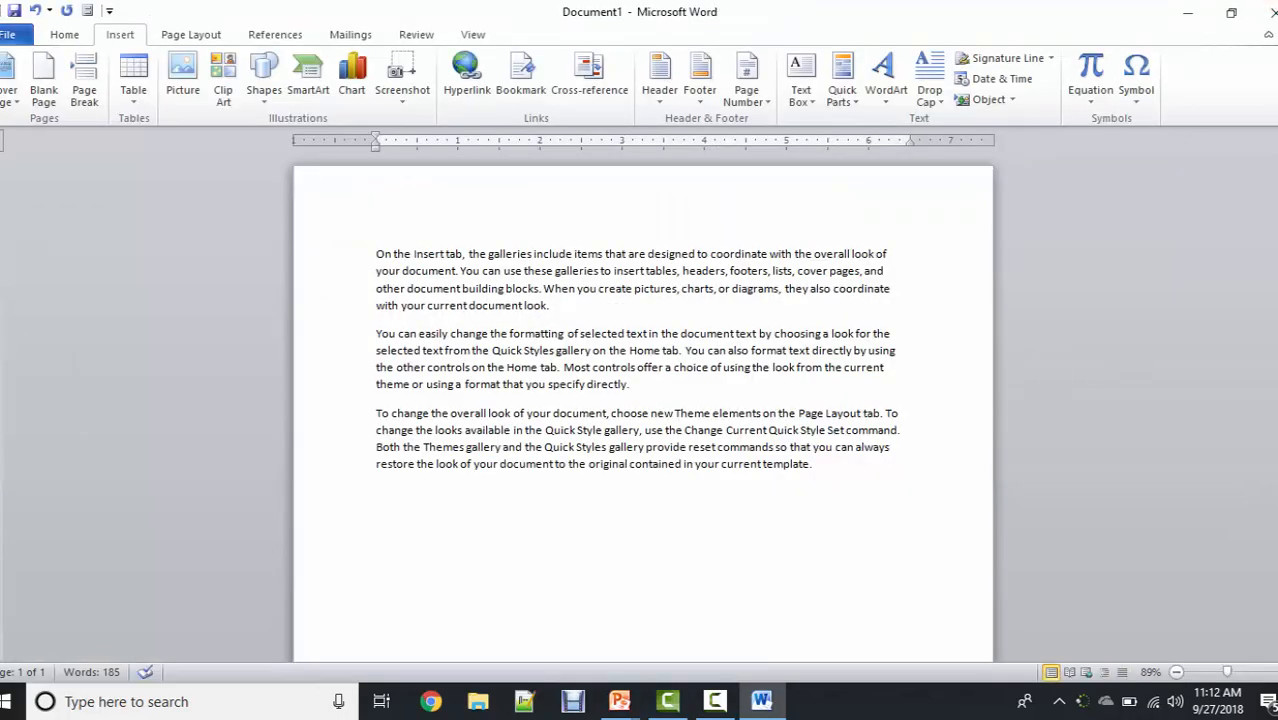
# Page through the document and display it in Web Layout view.
pyautogui.press('pagedown')
pyautogui.press('pageup')
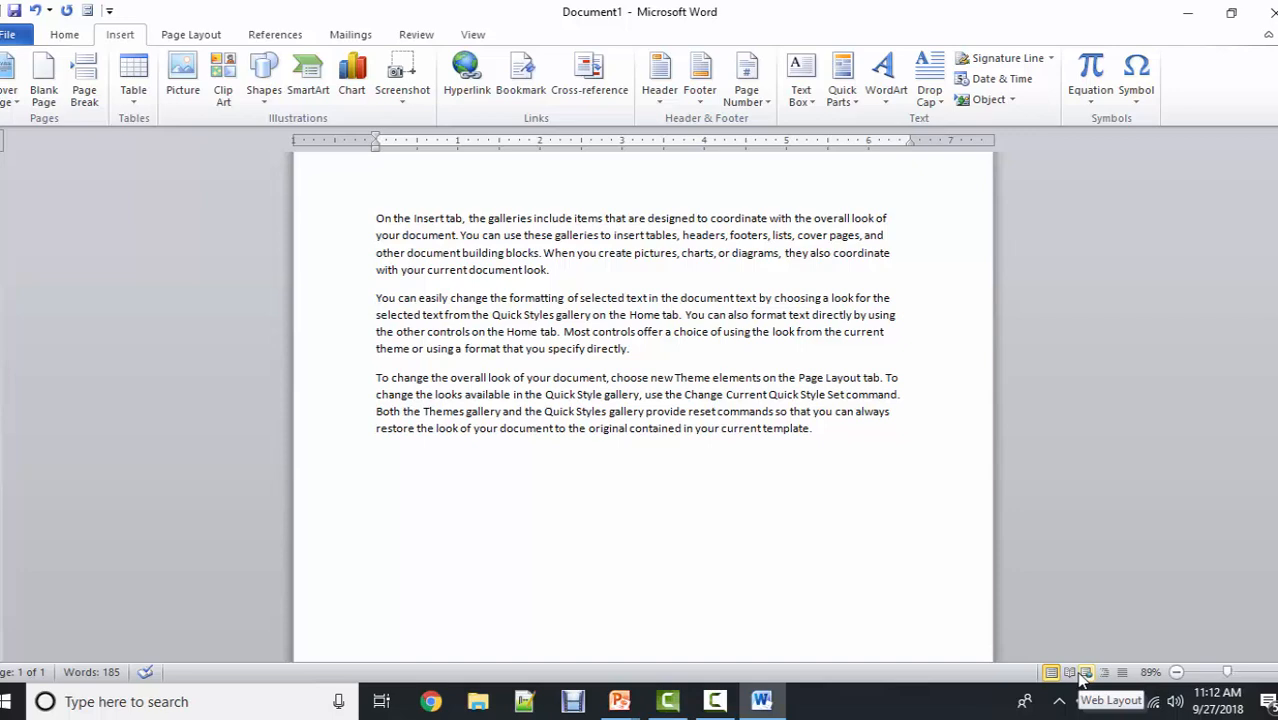
pyautogui.click(1085, 672)
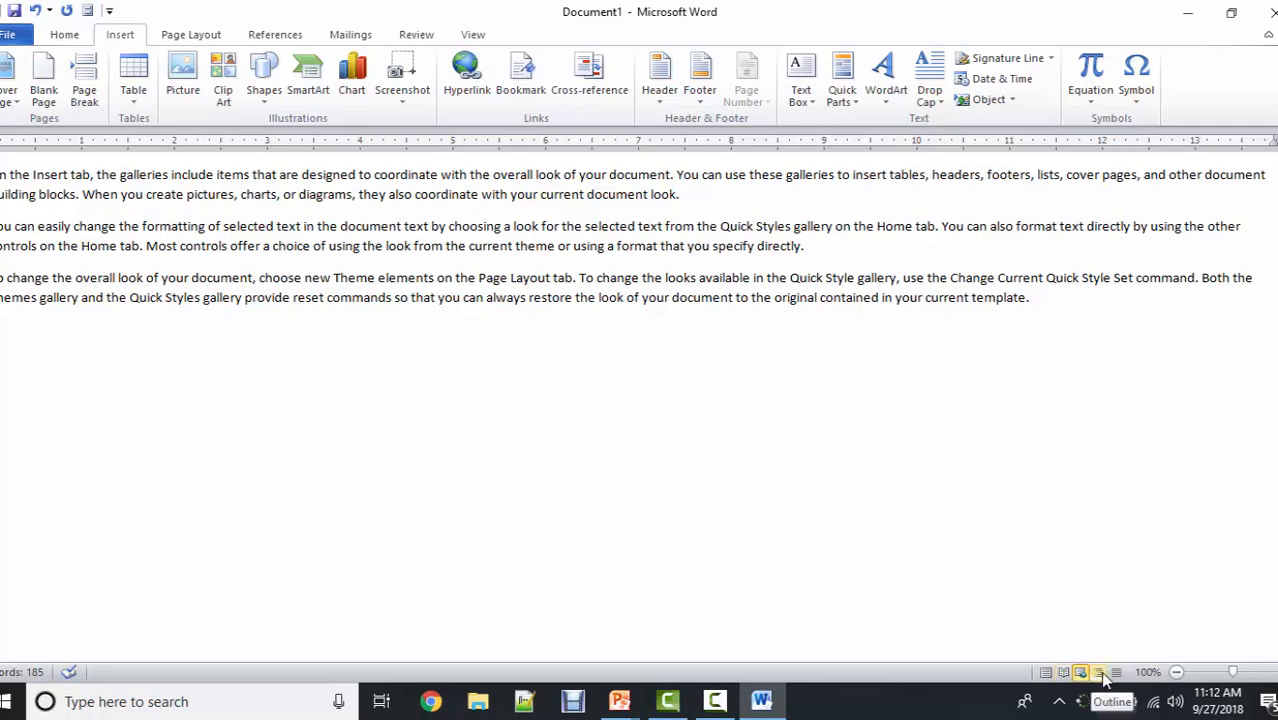
# Move the second paragraph below the third in Outline view, and return the document to Print Layout view.
pyautogui.click(1099, 672)
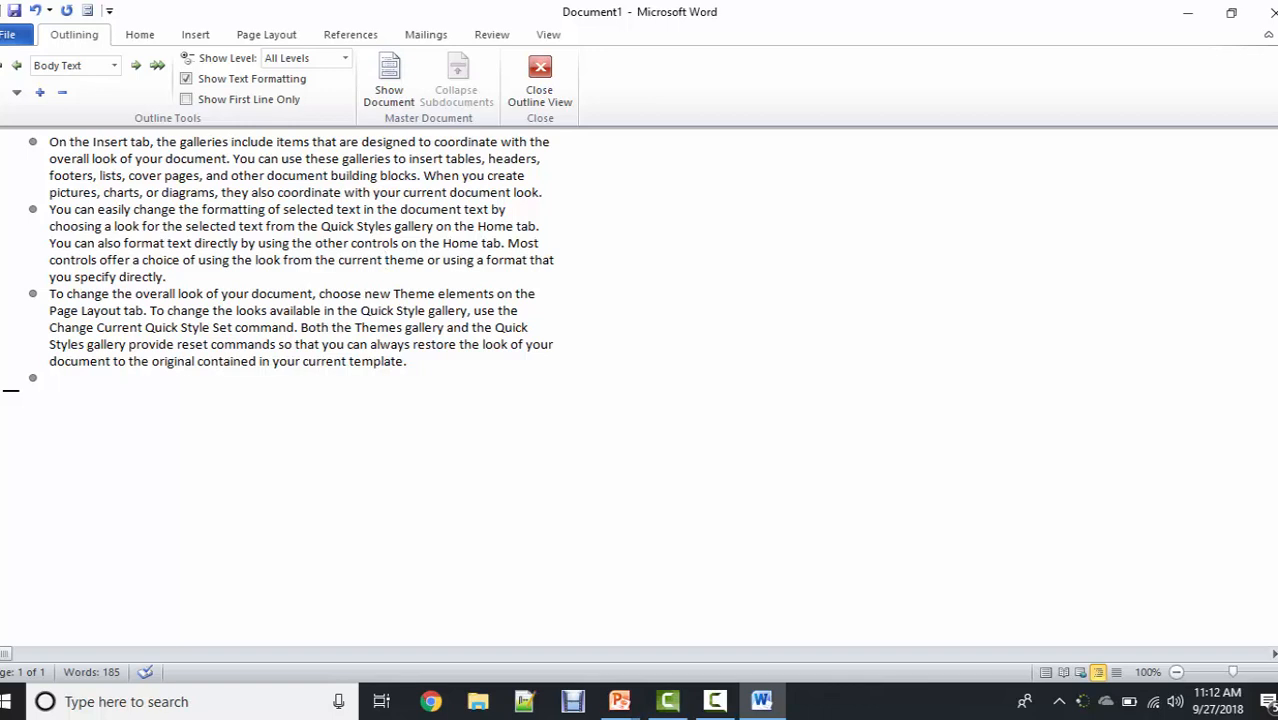
pyautogui.click(33, 209)
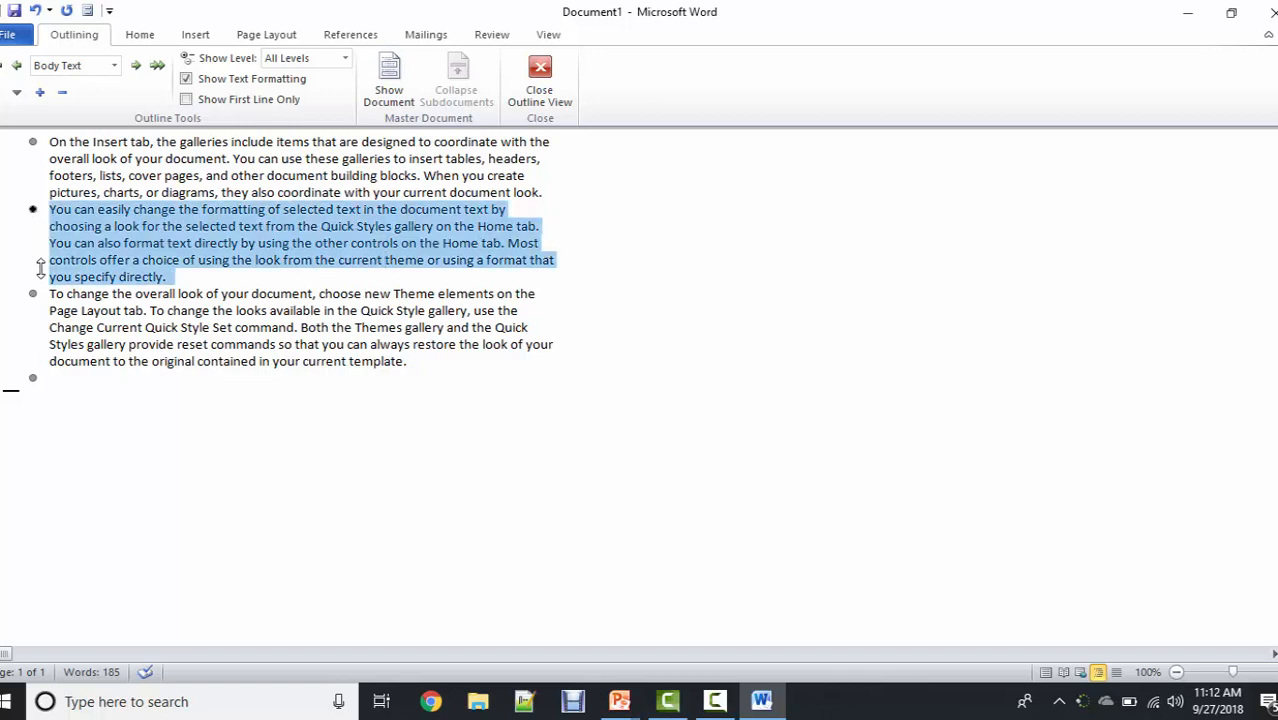
pyautogui.moveTo(40, 268); pyautogui.dragTo(50, 356)
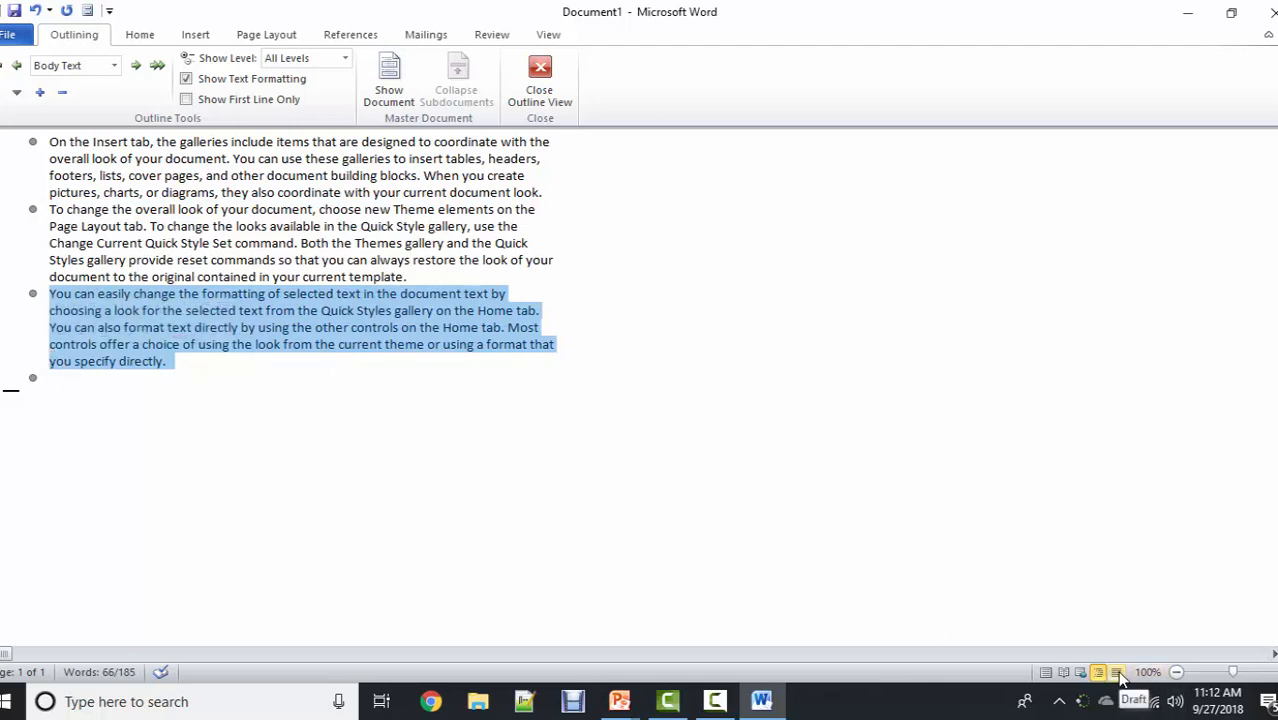
pyautogui.click(1045, 672)
pyautogui.click(942, 516)
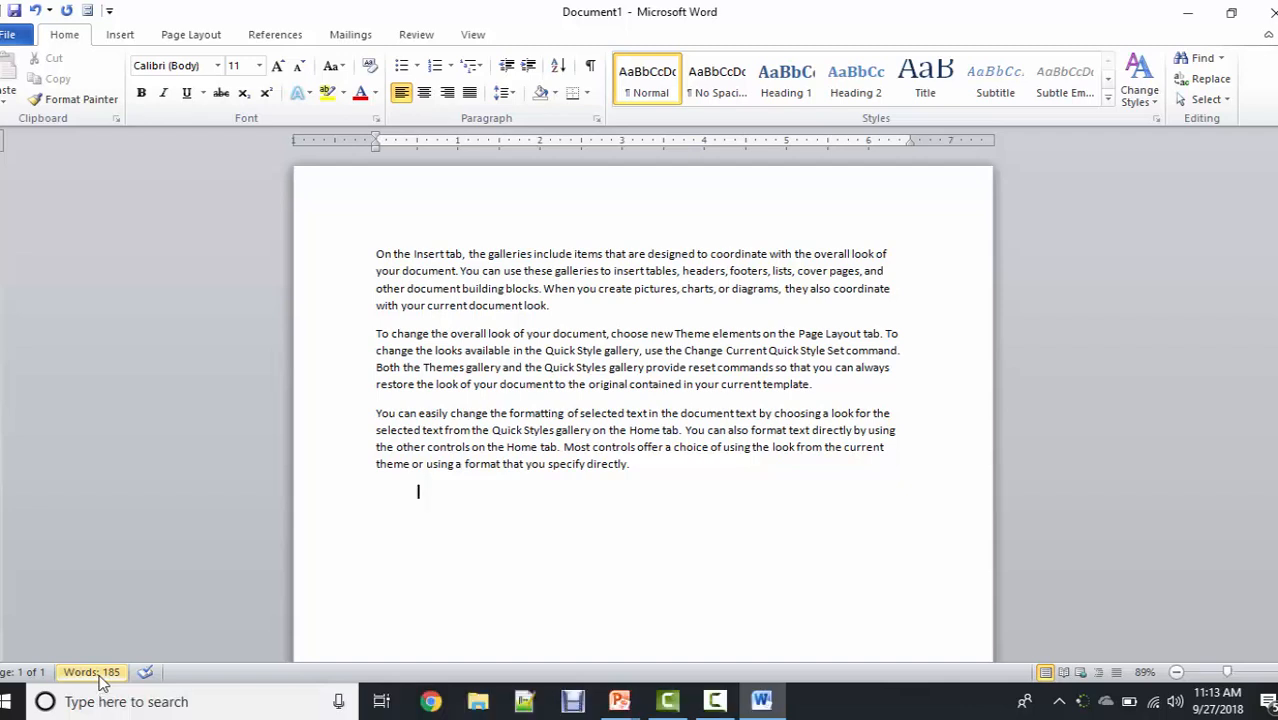
# Check the document's word count statistics and close them.
pyautogui.click(100, 678)
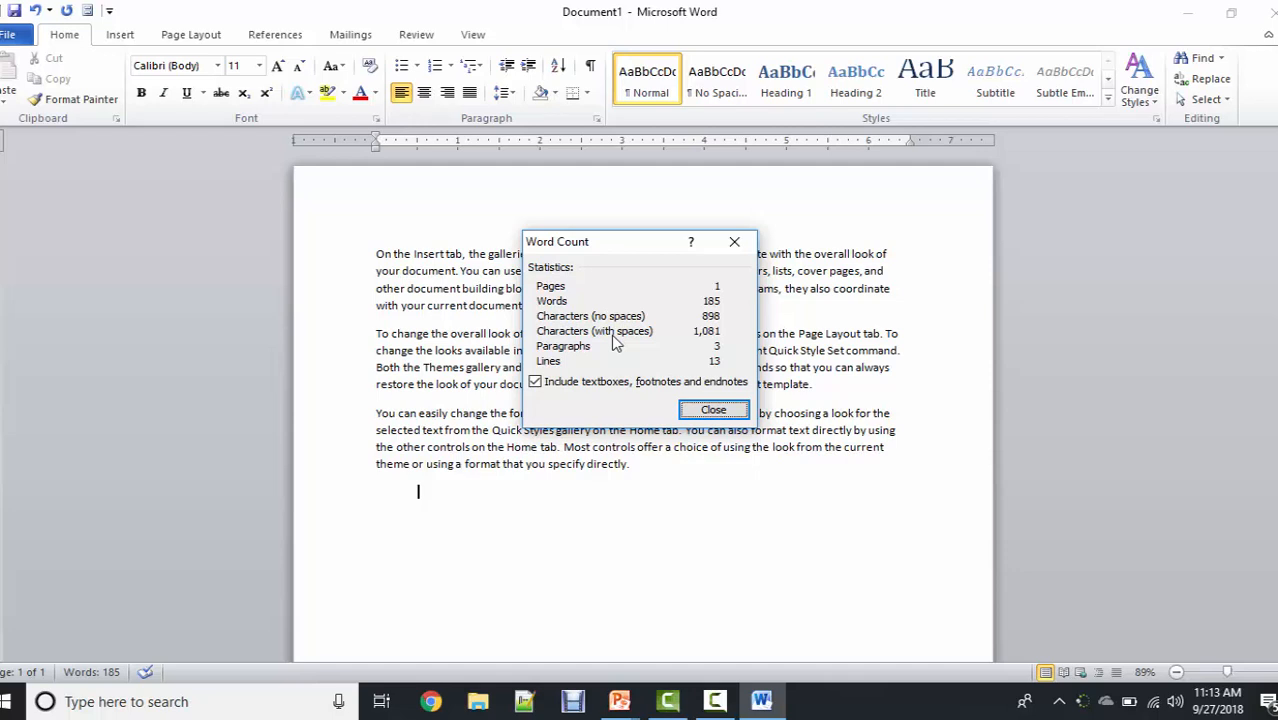
pyautogui.click(711, 411)
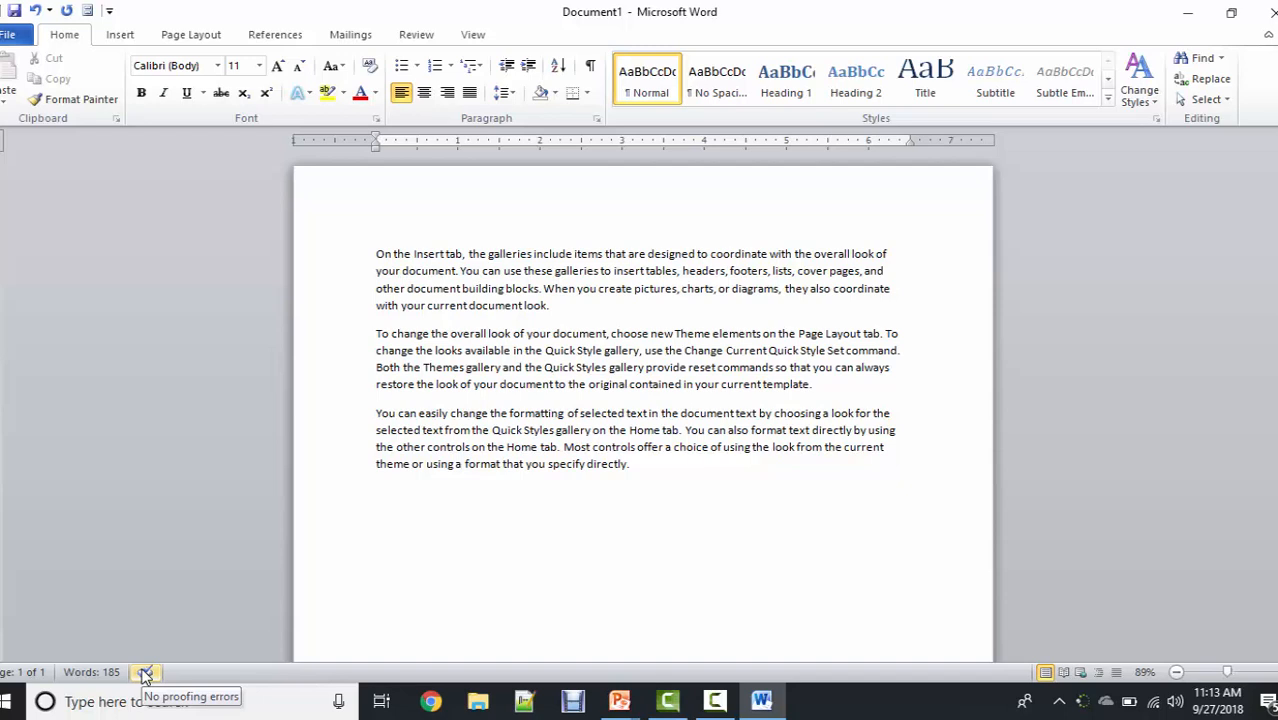
# Add an indented line below the last paragraph containing the misspelled word Ohtrers.
pyautogui.press('Tab')
pyautogui.write('Hen')
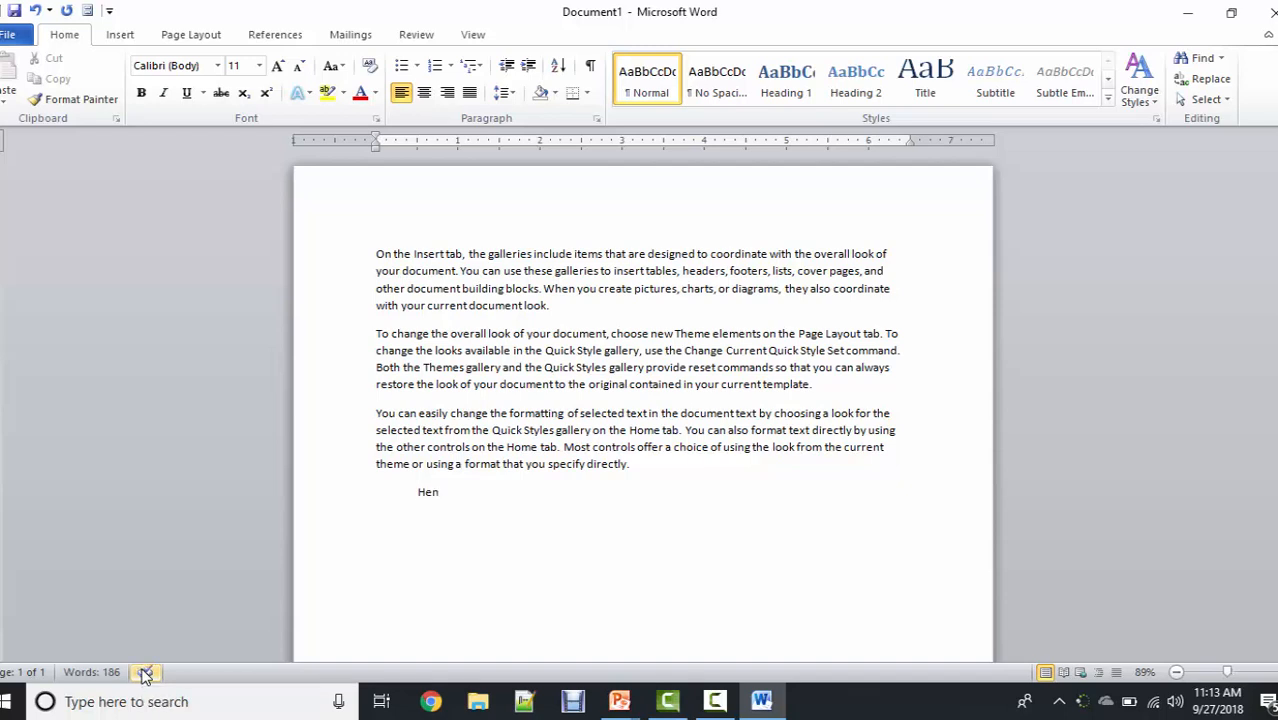
pyautogui.press('BackSpace')
pyautogui.press('BackSpace')
pyautogui.press('BackSpace')
pyautogui.press('BackSpace')
pyautogui.write('ohtrs')
pyautogui.press('BackSpace')
pyautogui.write('ers')
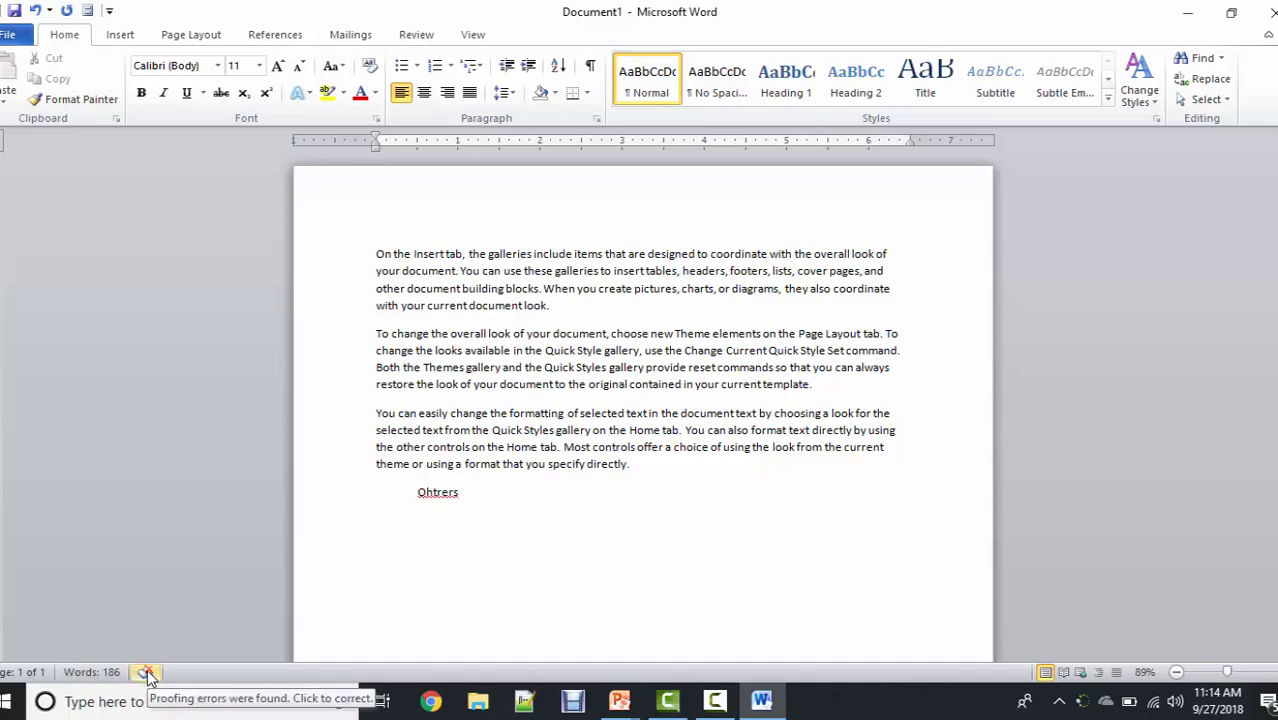
# Replace the misspelled word with ohters, and correct it to others using the proofing suggestion.
pyautogui.moveTo(479, 490); pyautogui.dragTo(409, 500)
pyautogui.press('Delete')
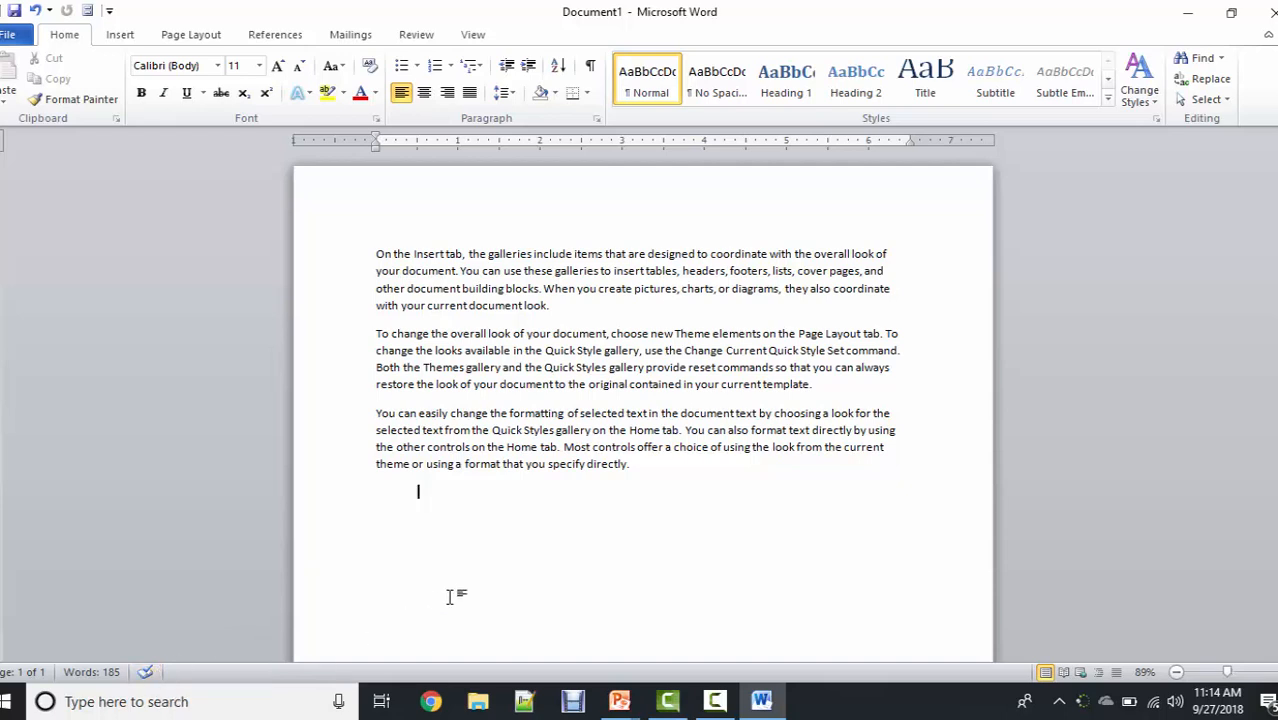
pyautogui.hotkey('ctrl', 'z')
pyautogui.write('hters')
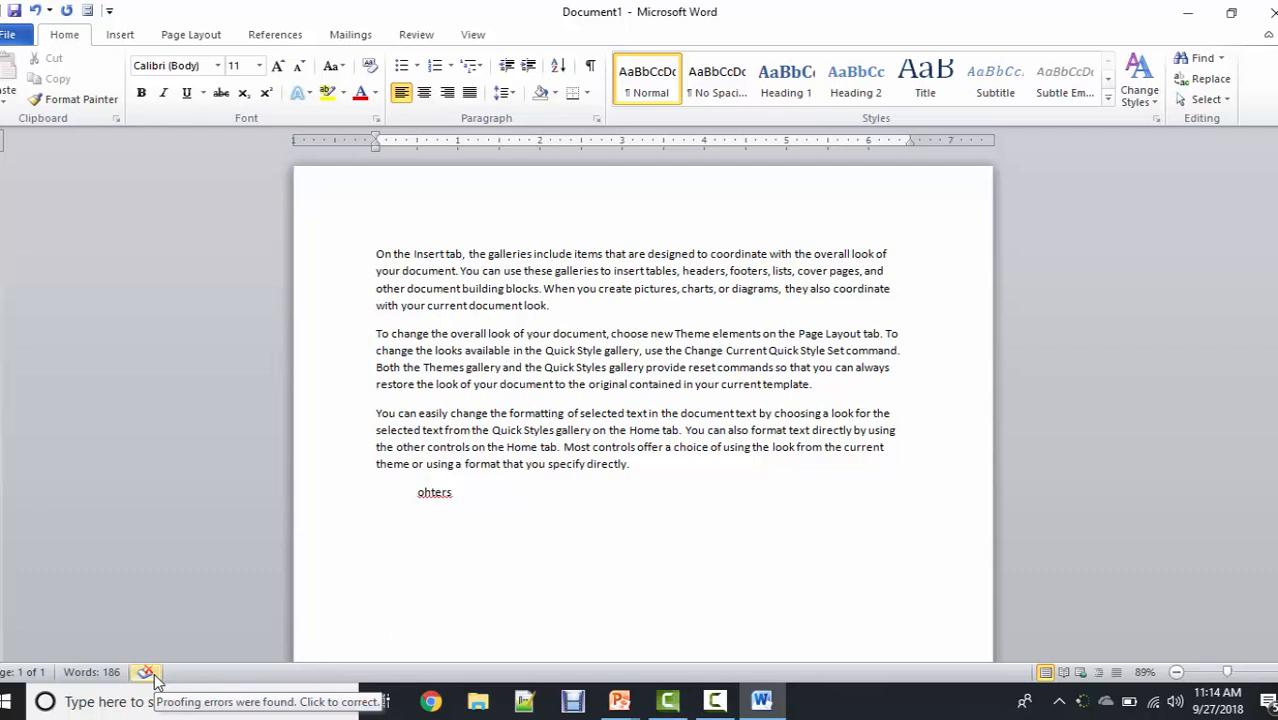
pyautogui.click(148, 672)
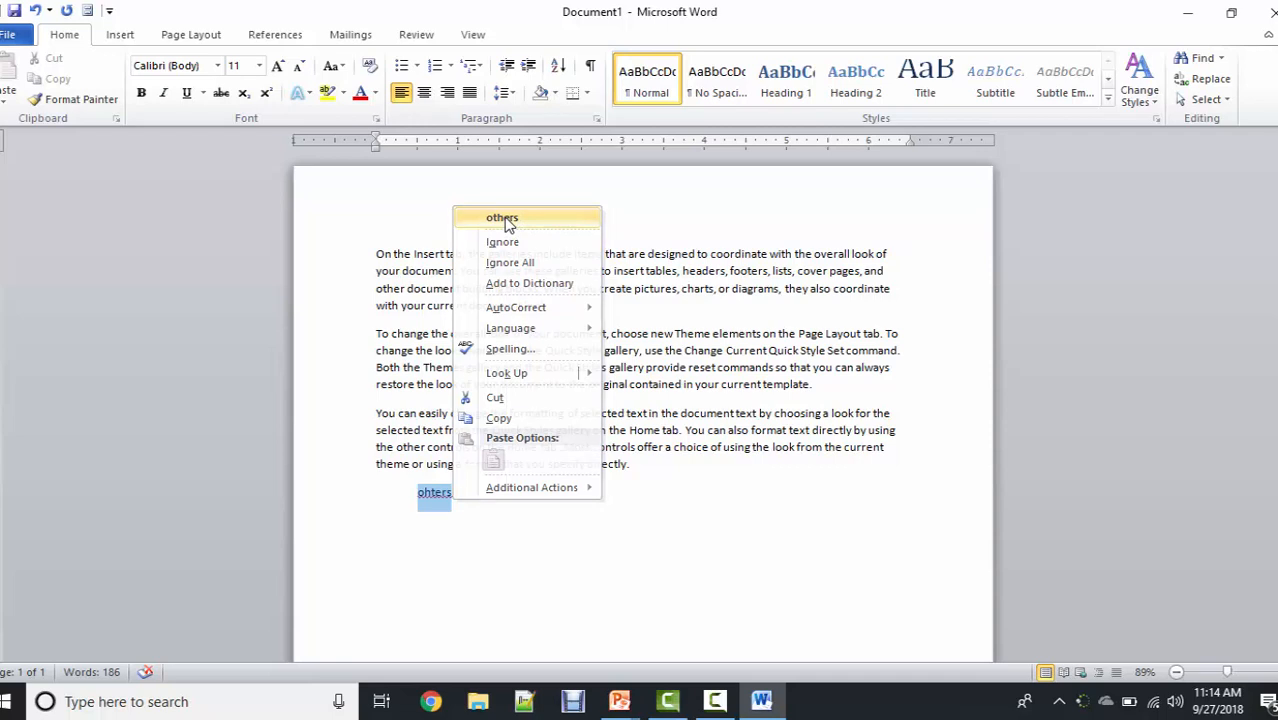
pyautogui.click(502, 218)
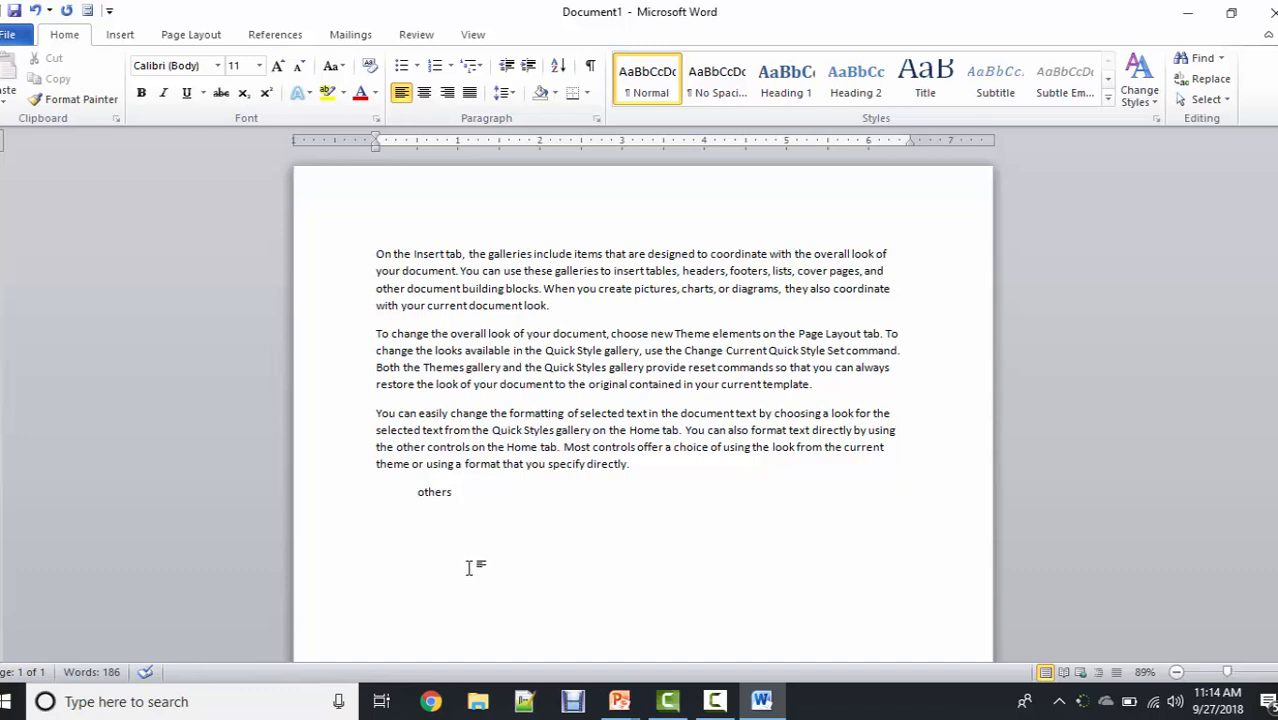
# Insert a page break below the word others and go back to the first page.
pyautogui.press('Return')
pyautogui.hotkey('ctrl', 'Return')
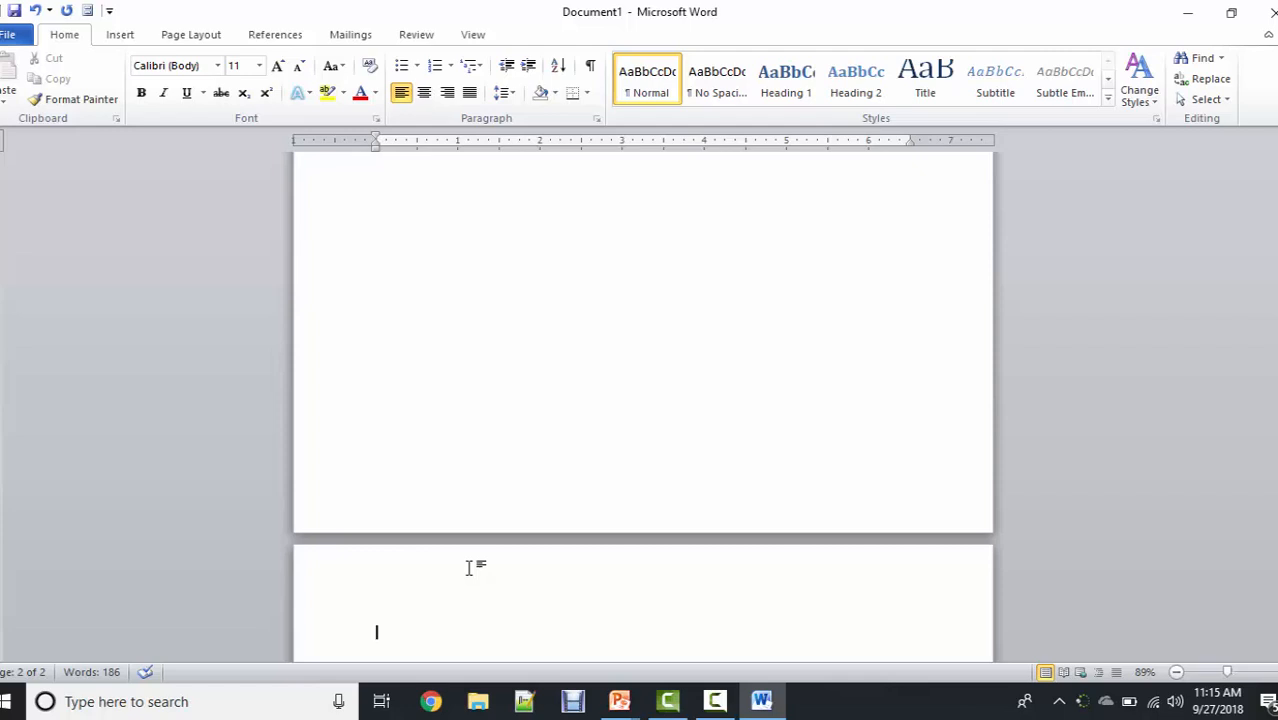
pyautogui.press('pageup')
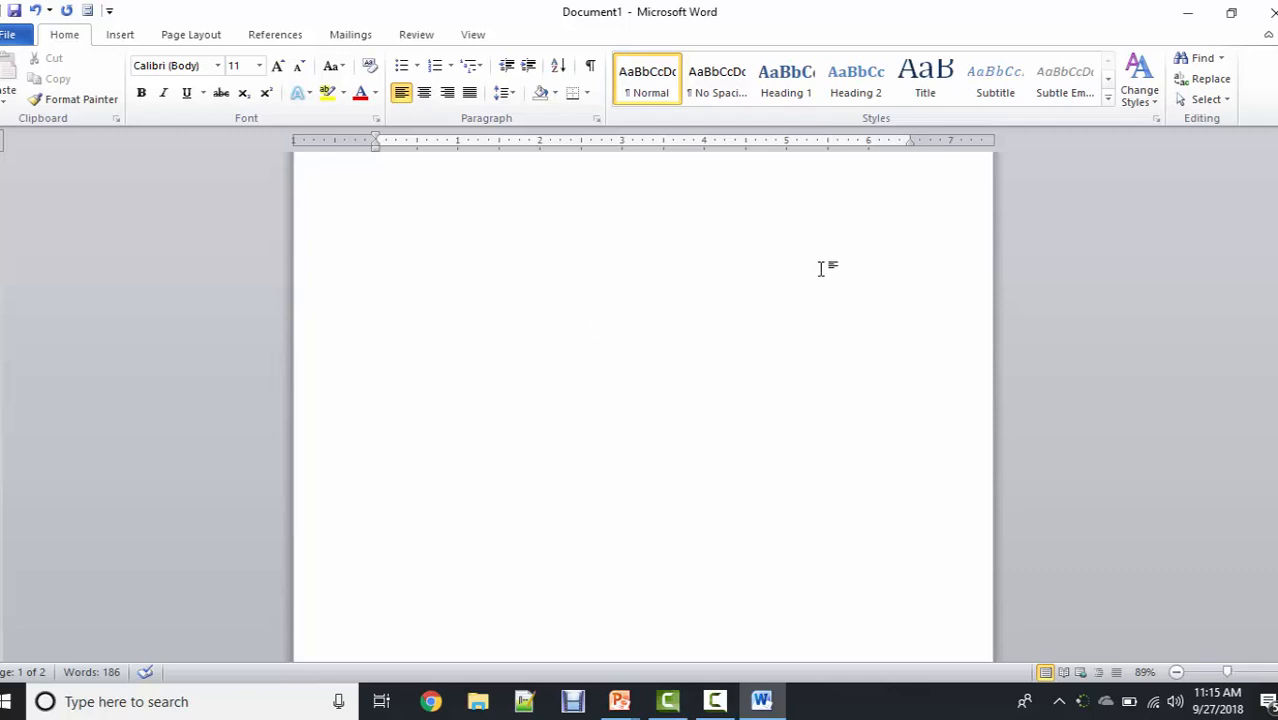
# Switch to the PowerPoint slide show, reveal the callouts up to Ruler, and return to the Word document.
pyautogui.hotkey('alt', 'Tab')
pyautogui.press('Right')
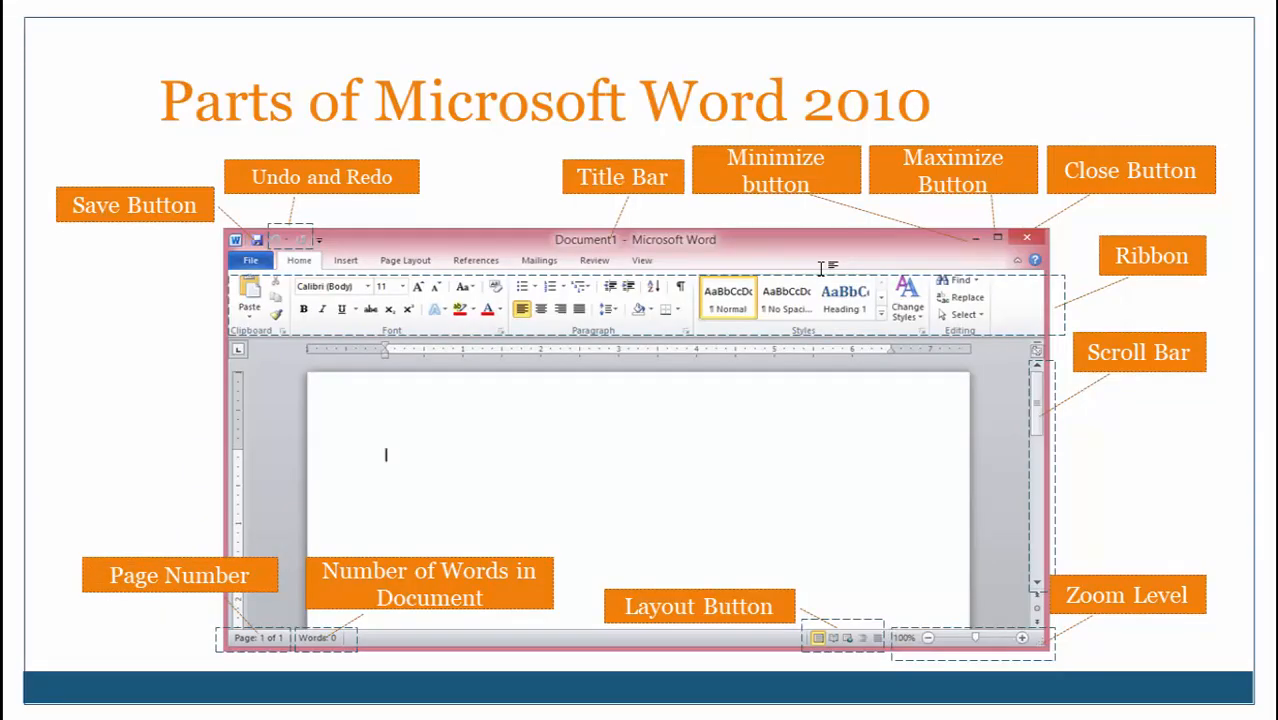
pyautogui.press('Right')
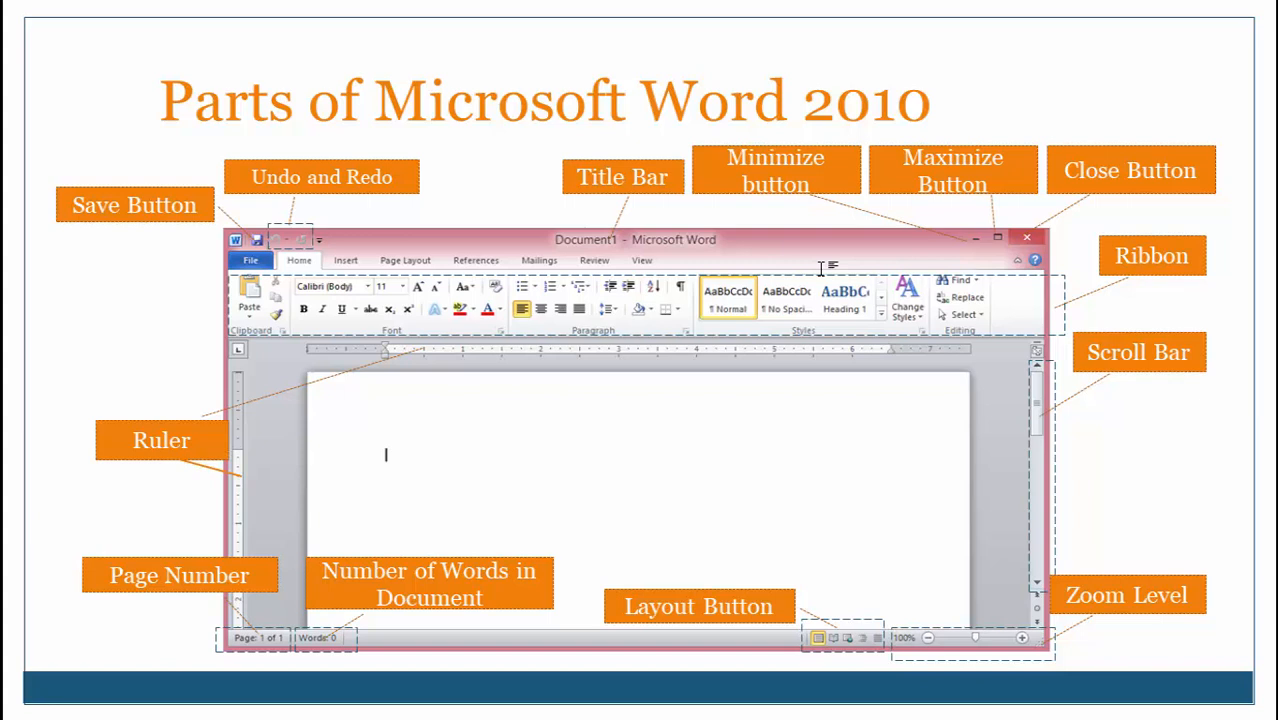
pyautogui.hotkey('alt', 'Tab')
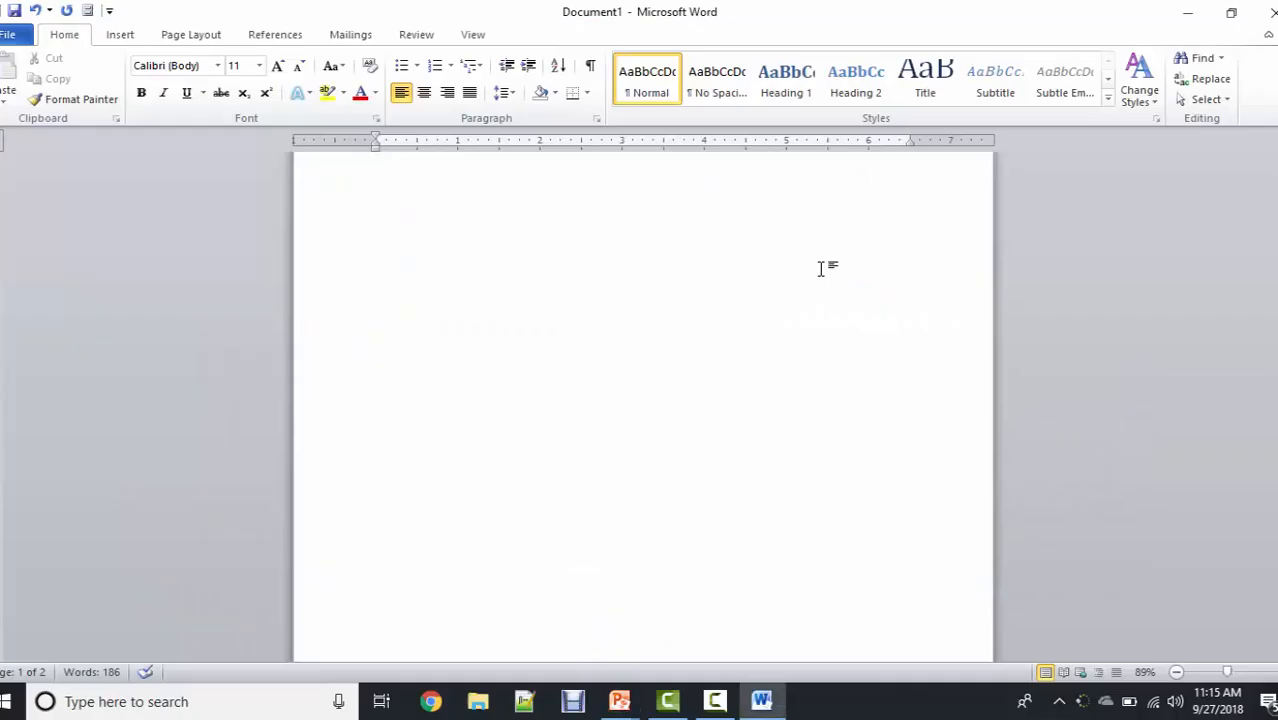
# Reduce the document's left margin to about 0.6 inch and slightly reduce its top margin using the rulers.
pyautogui.write('Others')
pyautogui.press('pageup')
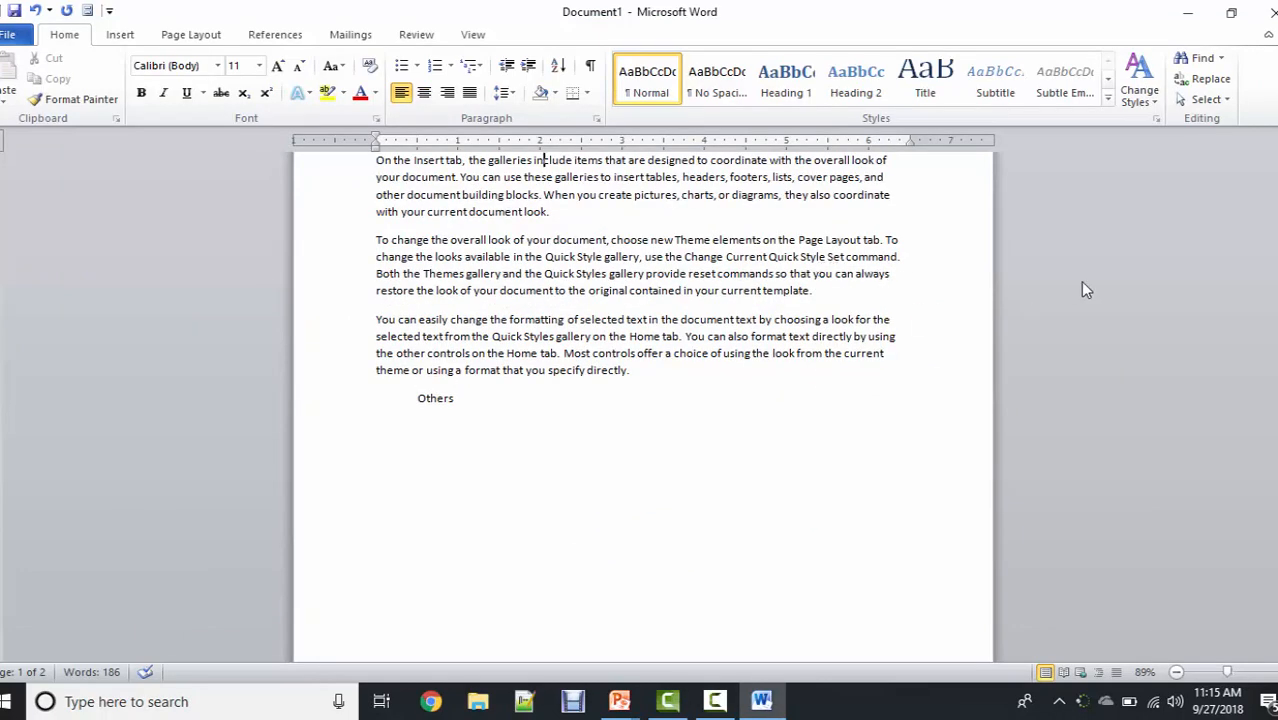
pyautogui.click(1274, 215)
pyautogui.moveTo(1274, 215); pyautogui.dragTo(1274, 209)
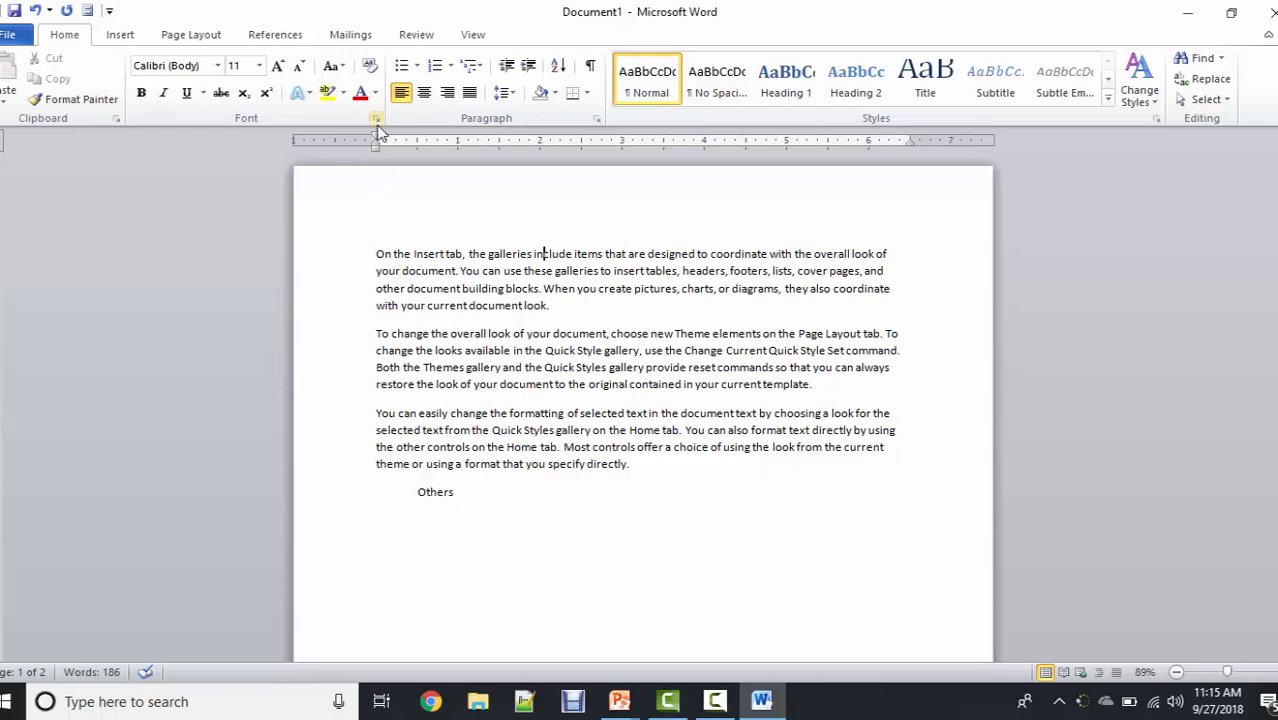
pyautogui.moveTo(374, 140); pyautogui.dragTo(343, 140)
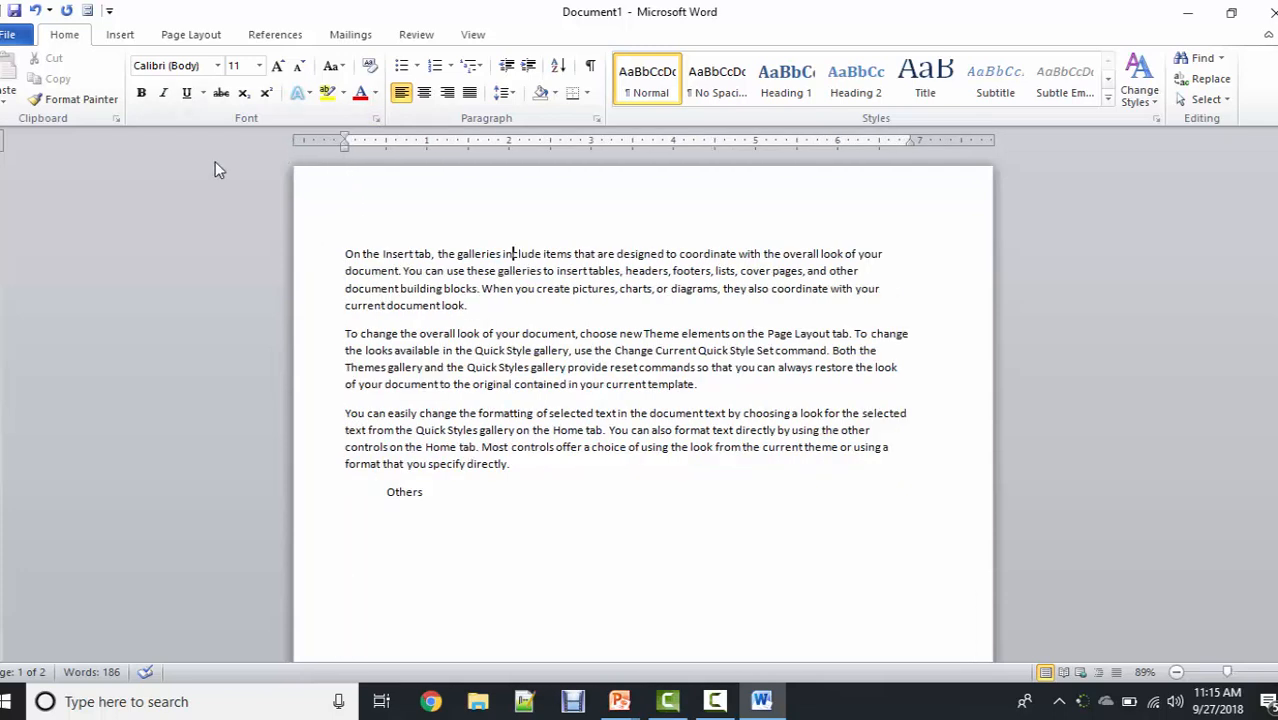
pyautogui.moveTo(1, 245); pyautogui.dragTo(1, 219)
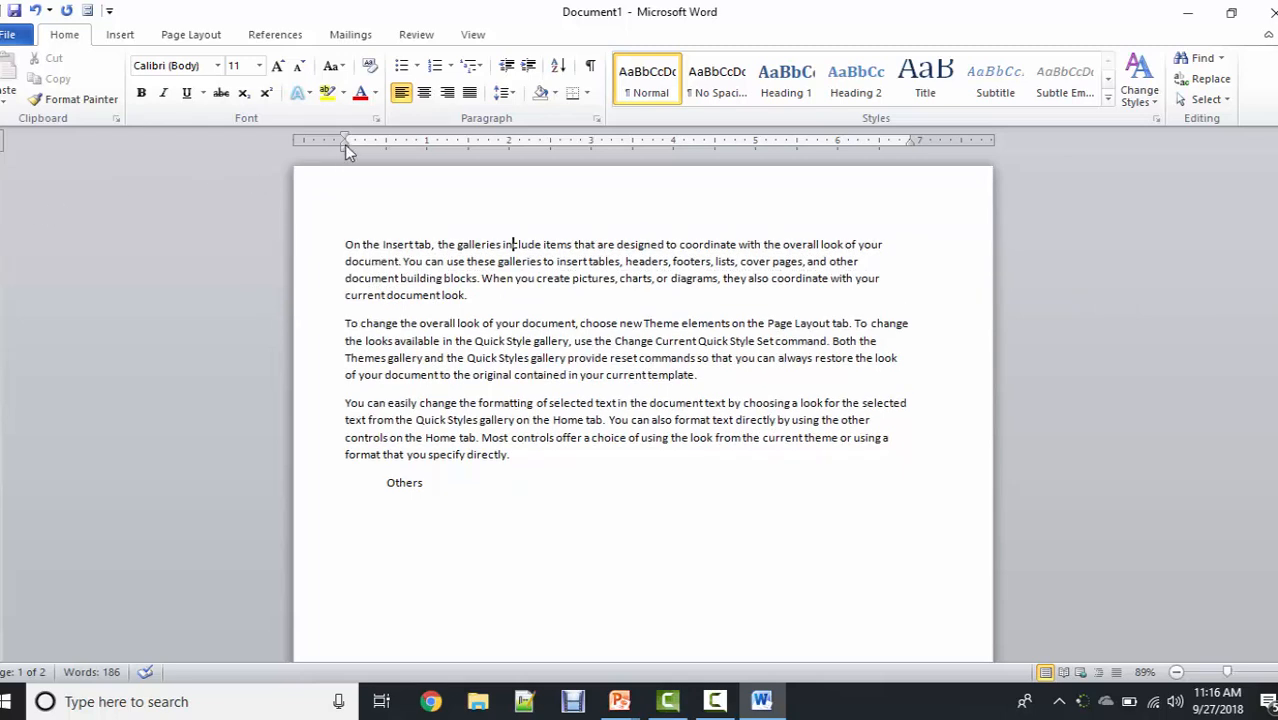
# Give the first paragraph a hanging indent of about 0.75 inch and select the whole document.
pyautogui.moveTo(344, 144); pyautogui.dragTo(406, 142)
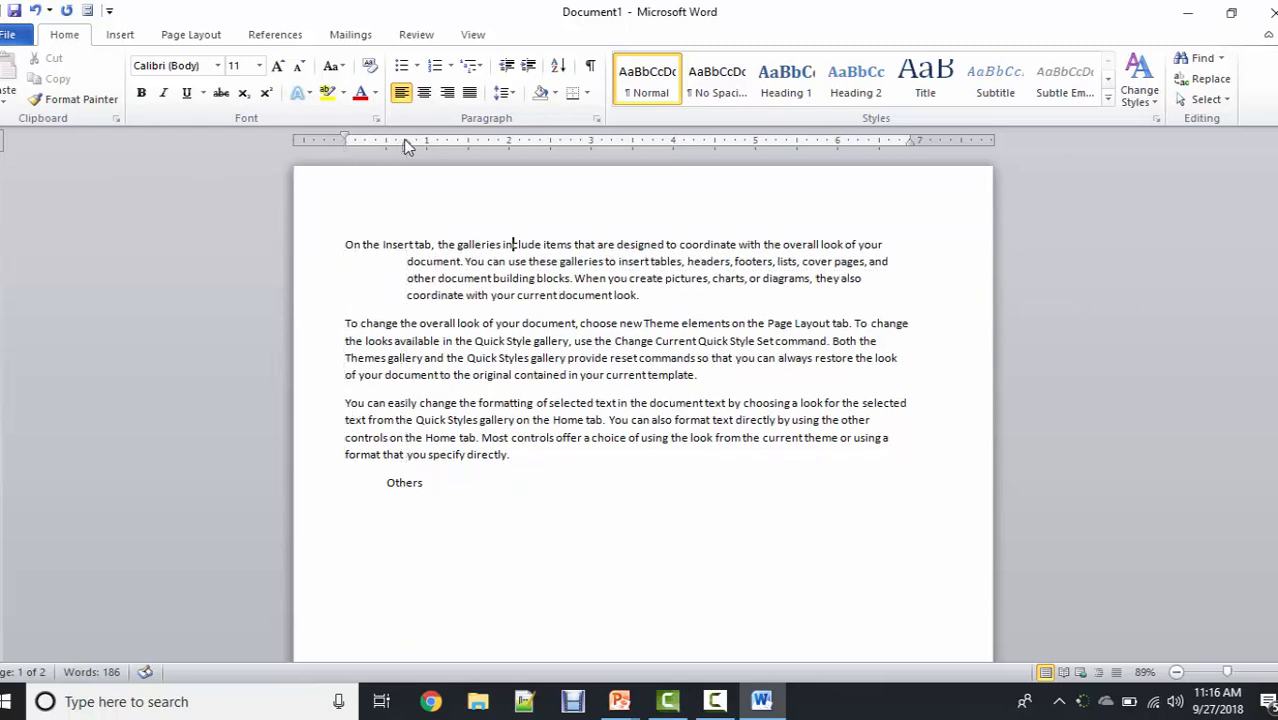
pyautogui.hotkey('ctrl', 'a')
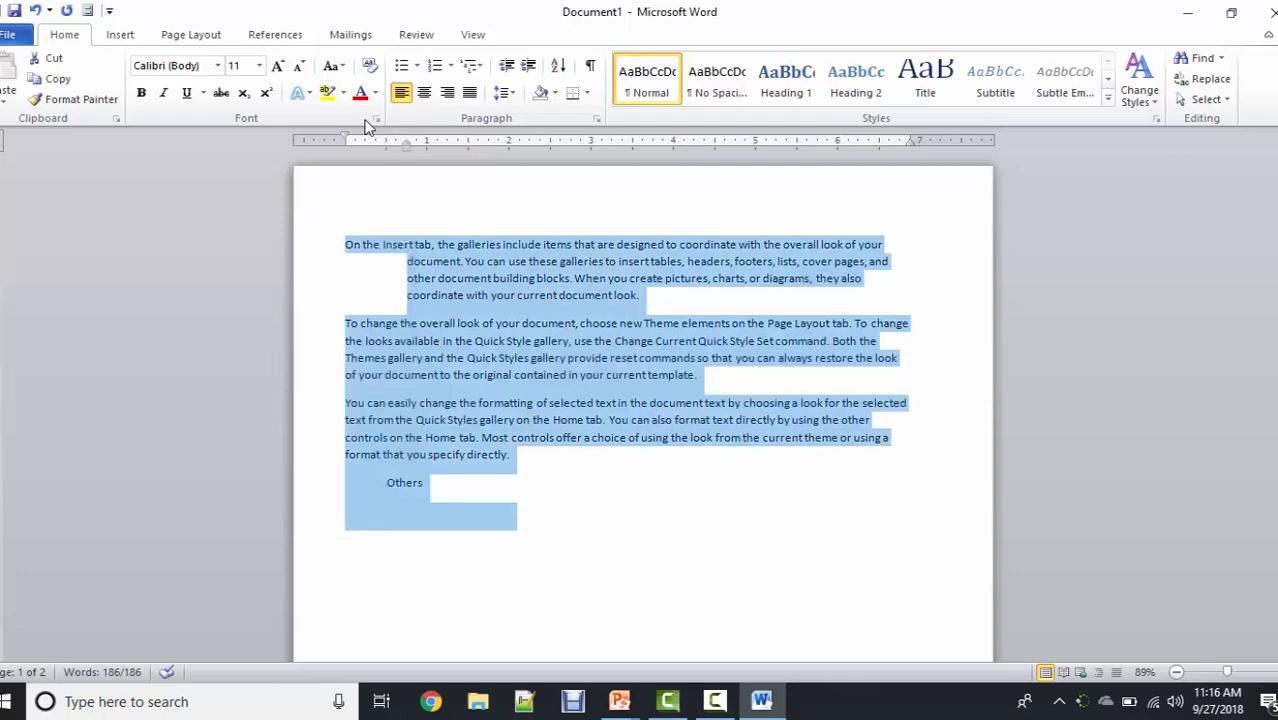
# Try a first-line indent of about 0.75 inch on the first paragraph and a narrower right margin, and undo both changes.
pyautogui.moveTo(349, 141); pyautogui.dragTo(407, 141)
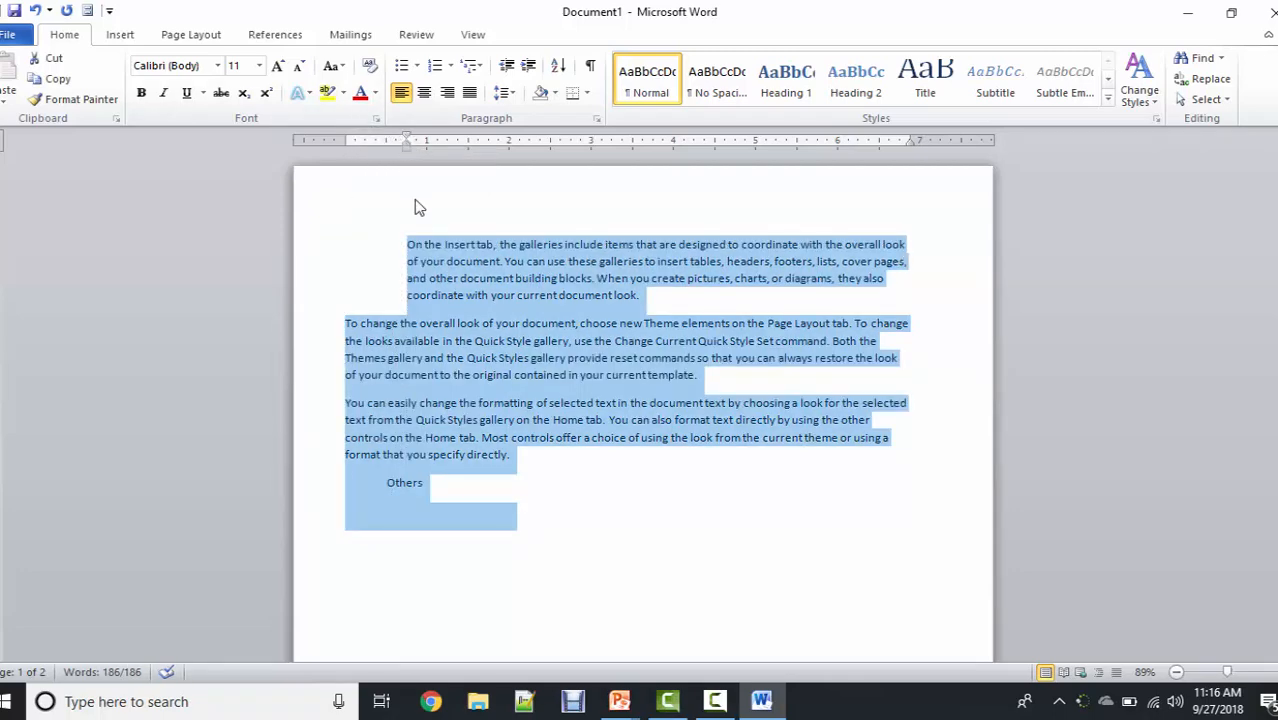
pyautogui.click(437, 325)
pyautogui.moveTo(345, 323); pyautogui.dragTo(553, 469)
pyautogui.click(553, 469)
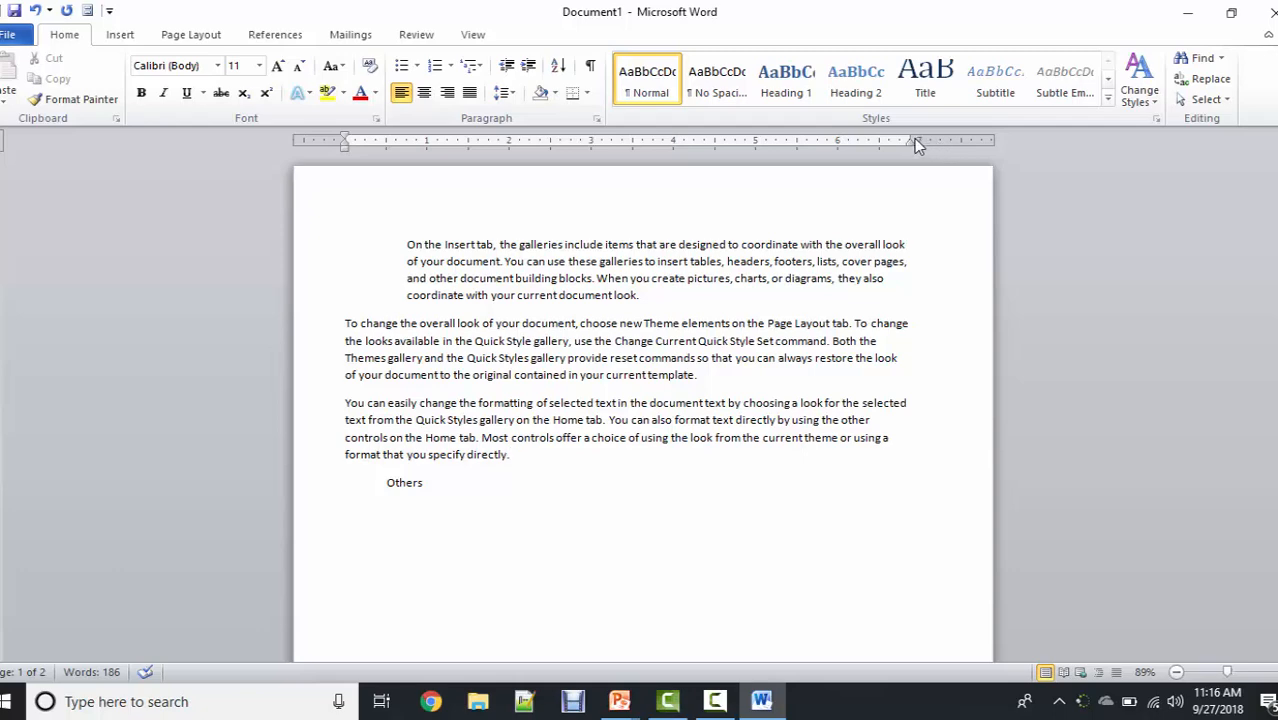
pyautogui.moveTo(913, 140); pyautogui.dragTo(950, 136)
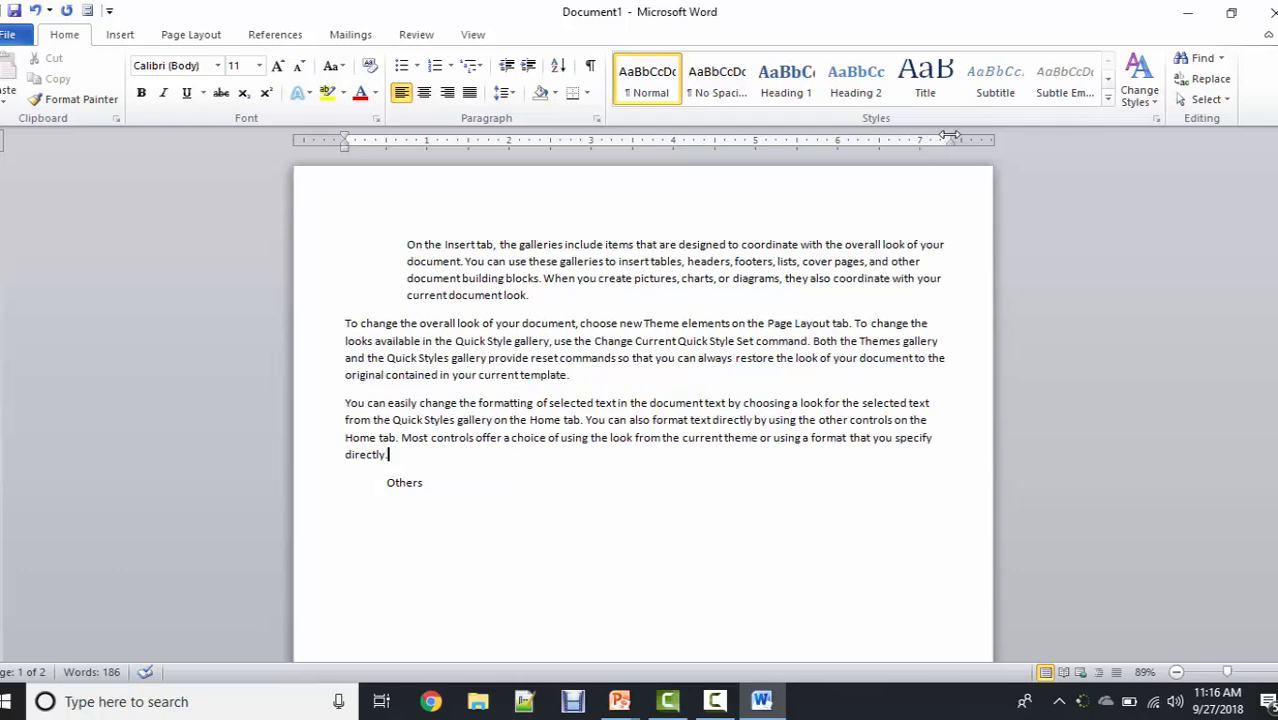
pyautogui.hotkey('ctrl', 'z')
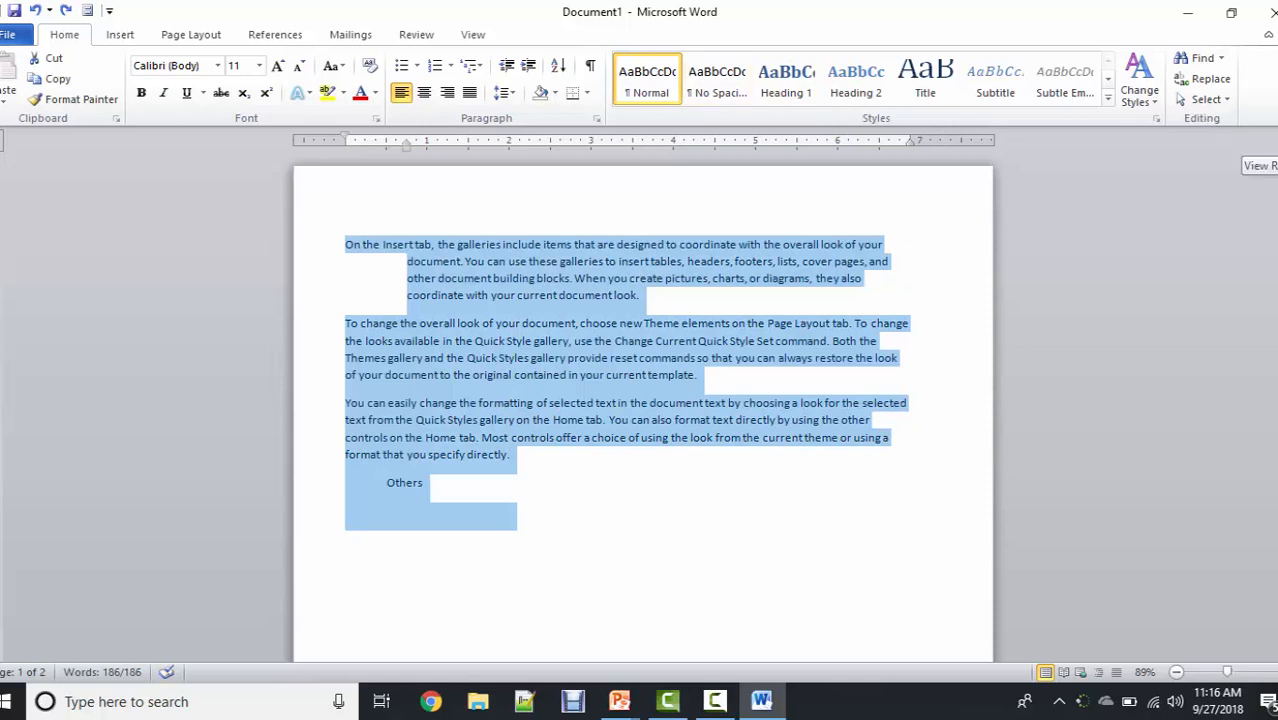
# Hide the rulers and show them again, using both the scroll bar toggle and the View options.
pyautogui.click(1268, 140)
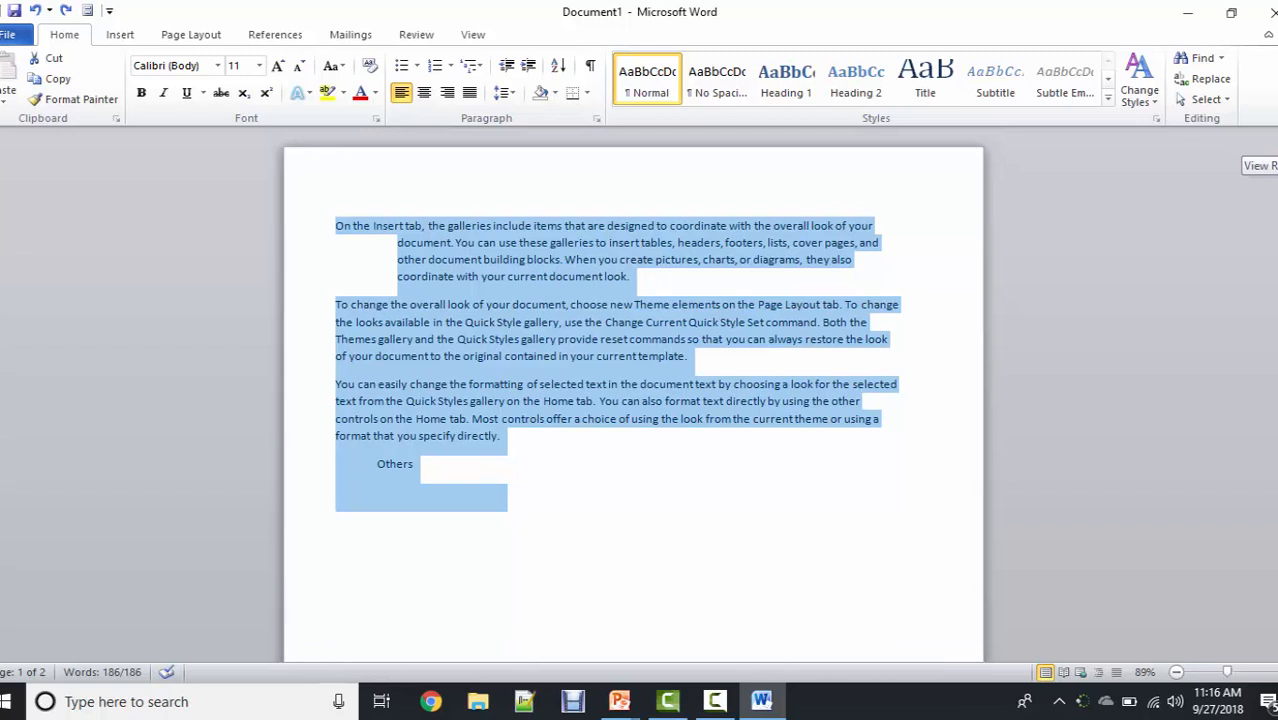
pyautogui.click(1268, 140)
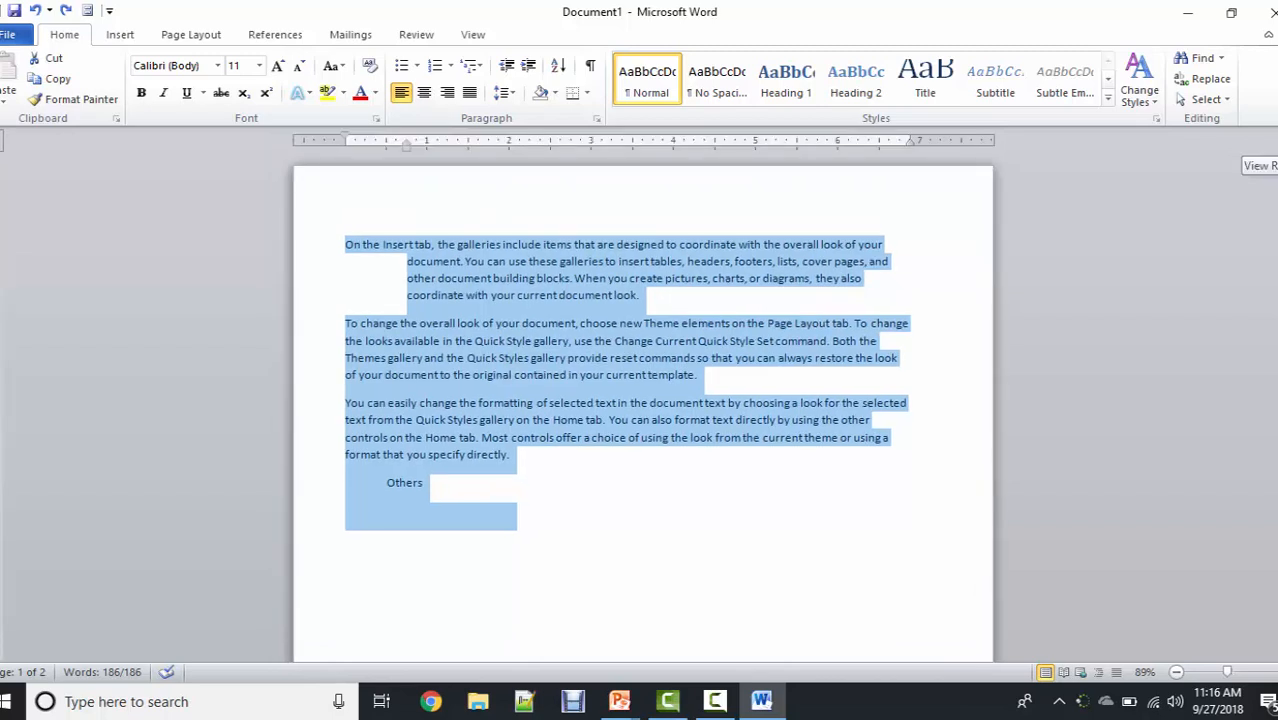
pyautogui.click(481, 35)
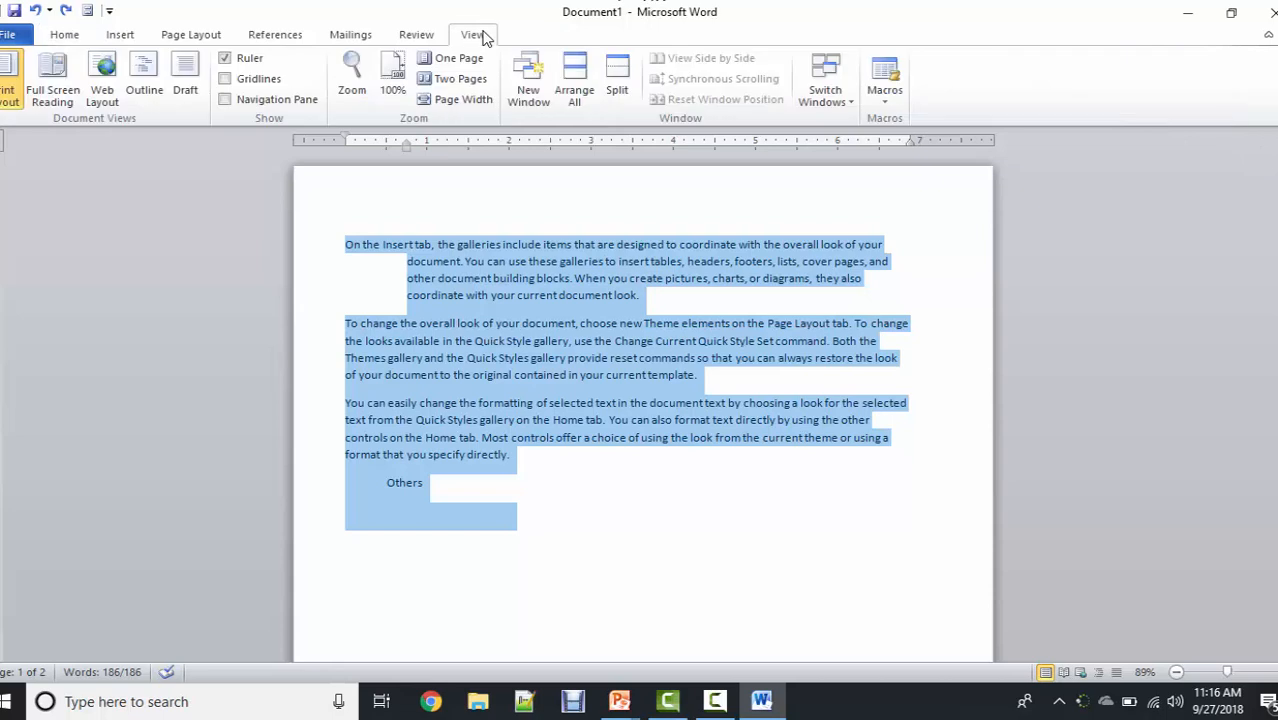
pyautogui.click(237, 62)
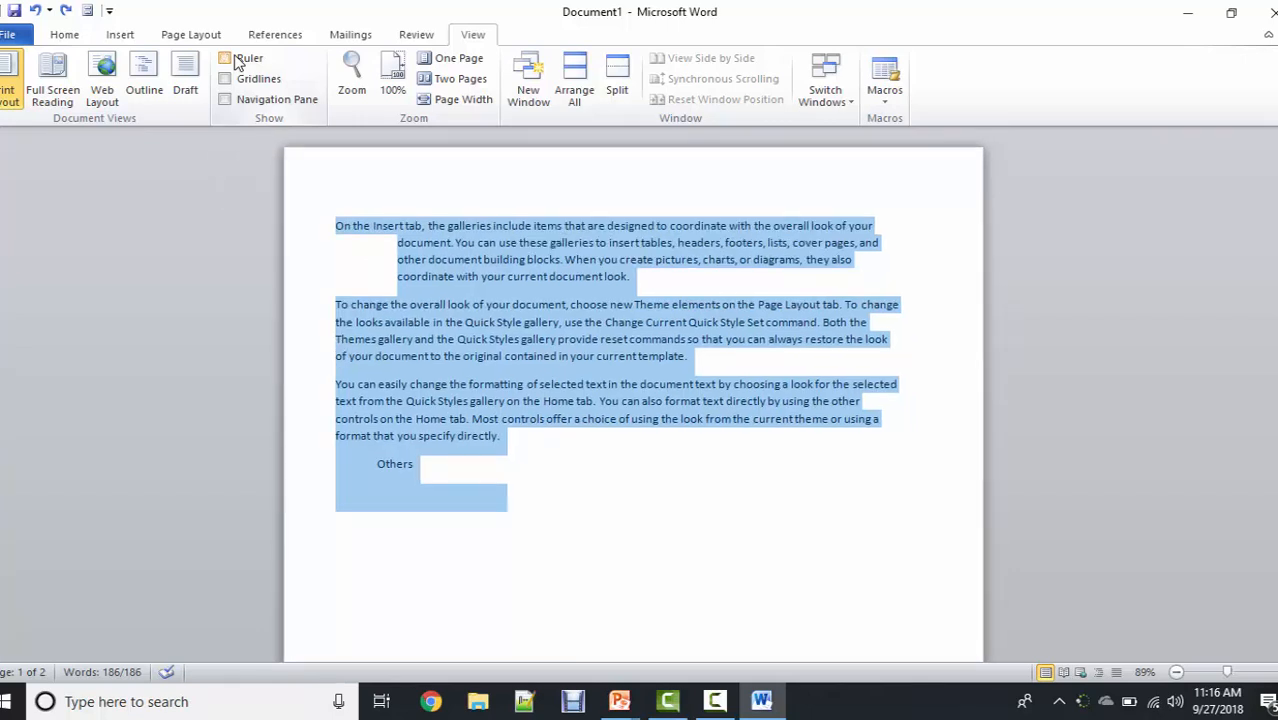
pyautogui.click(237, 62)
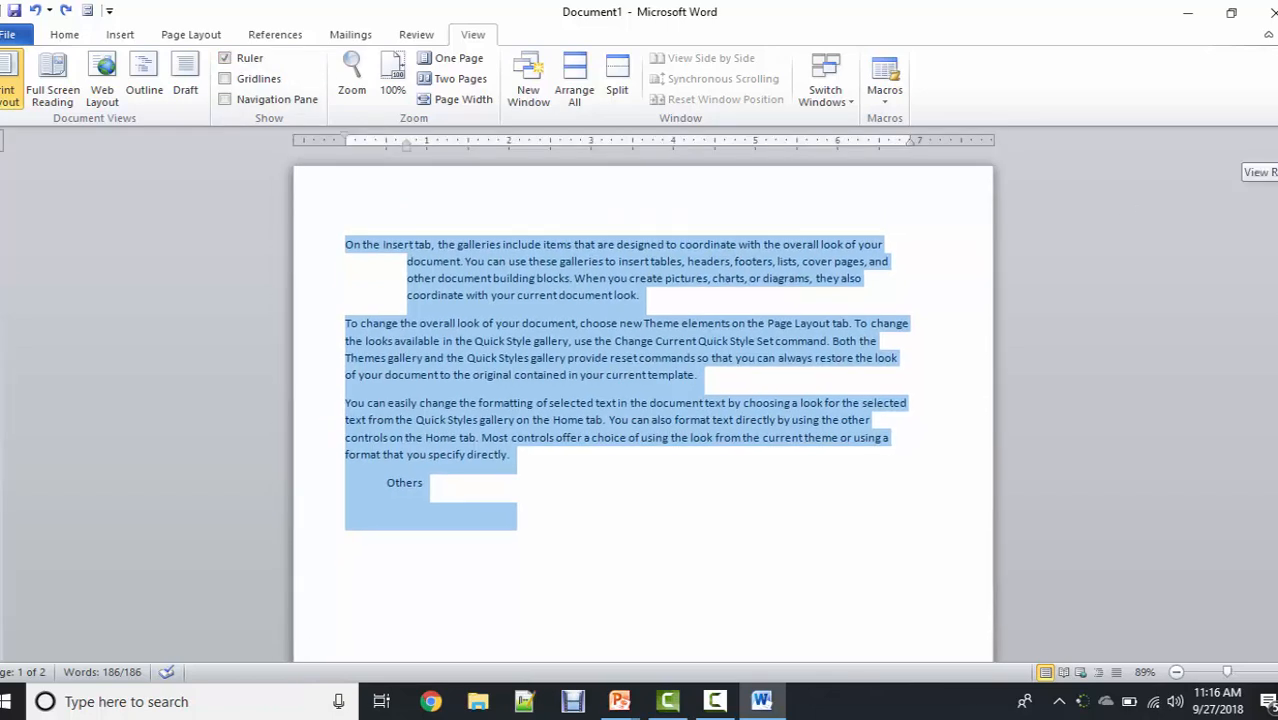
# Change the font color of all the selected text to red with the ribbon minimized, and expand the ribbon again.
pyautogui.click(1266, 40)
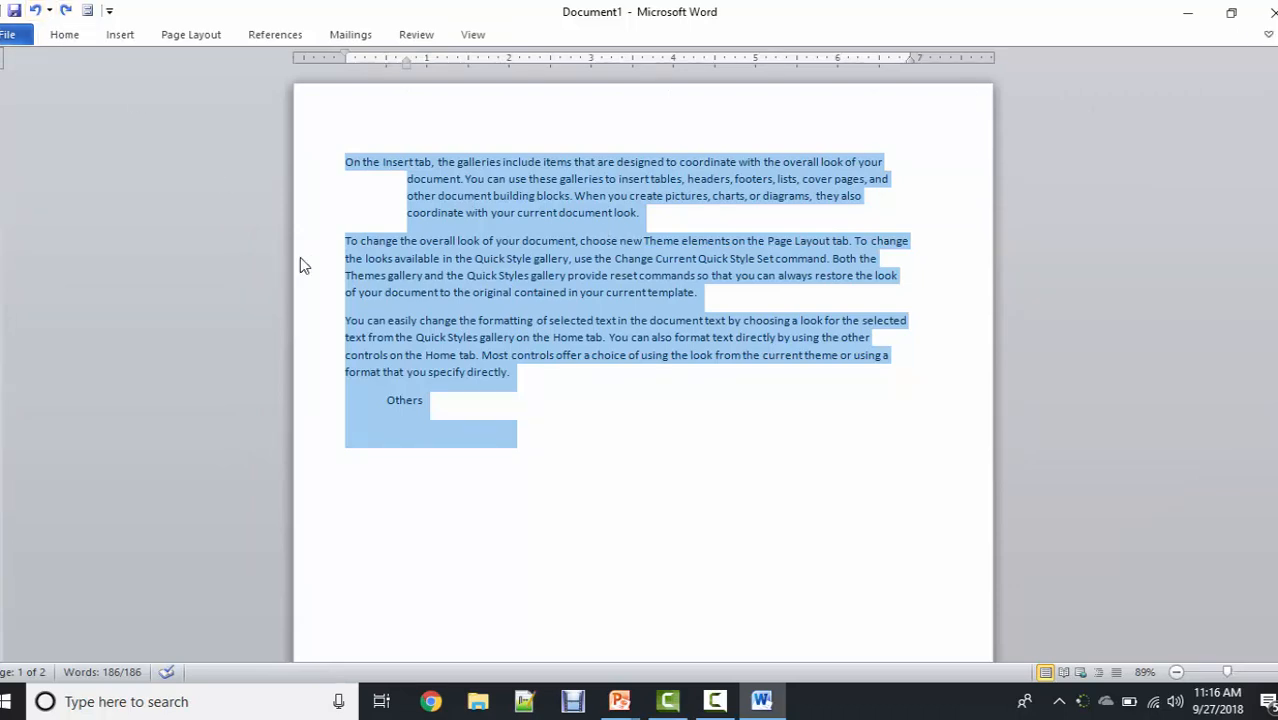
pyautogui.click(66, 33)
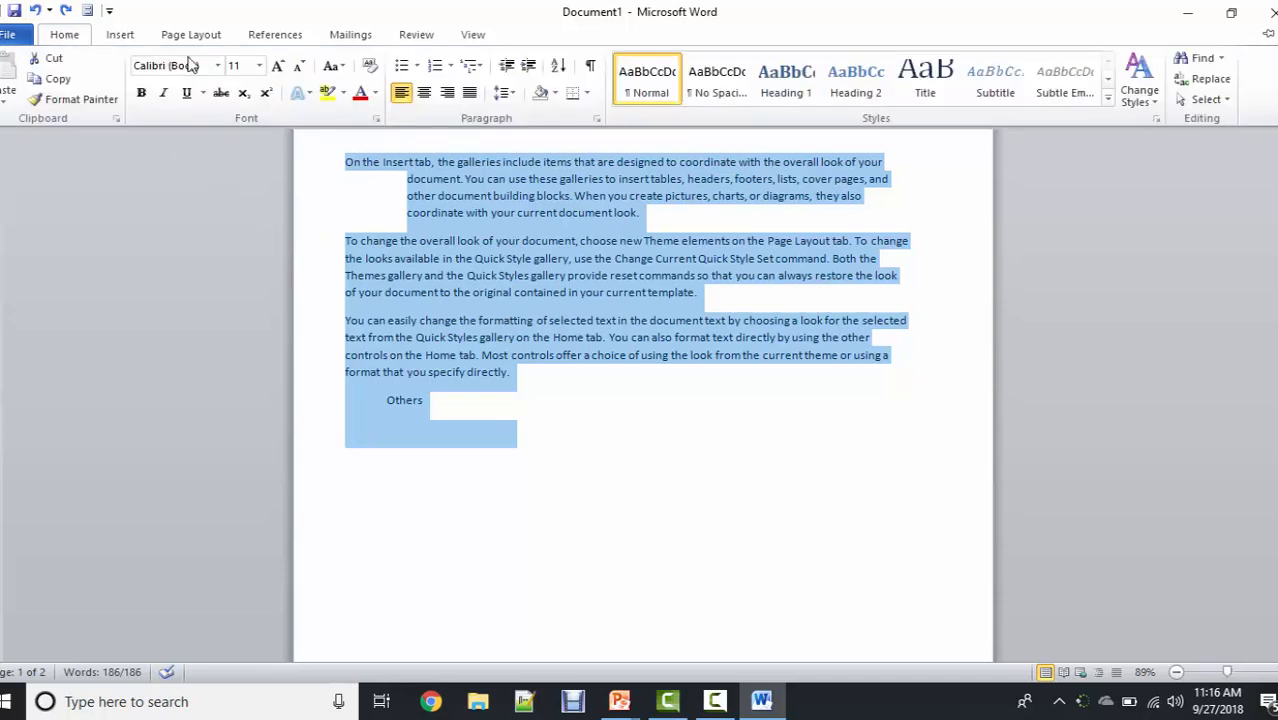
pyautogui.click(361, 94)
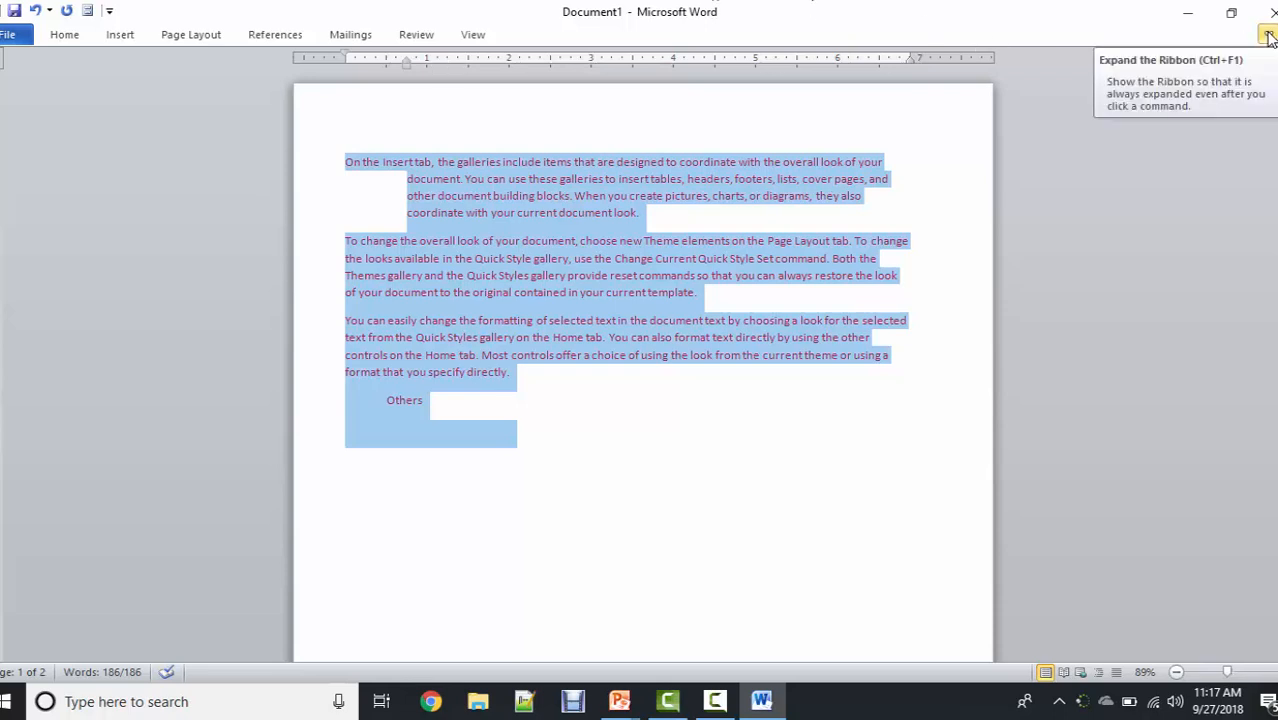
pyautogui.click(1268, 36)
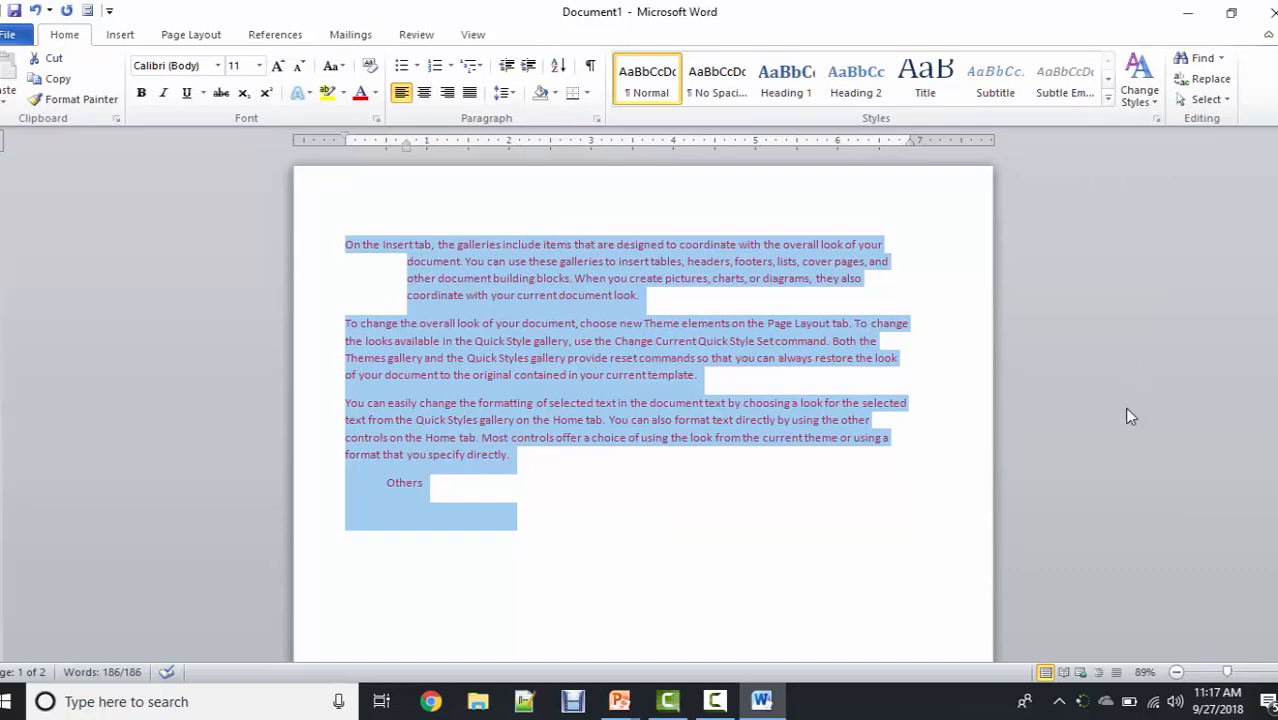
# Minimize and expand the ribbon repeatedly, and display the Page Layout and Review commands.
pyautogui.hotkey('ctrl', 'F1')
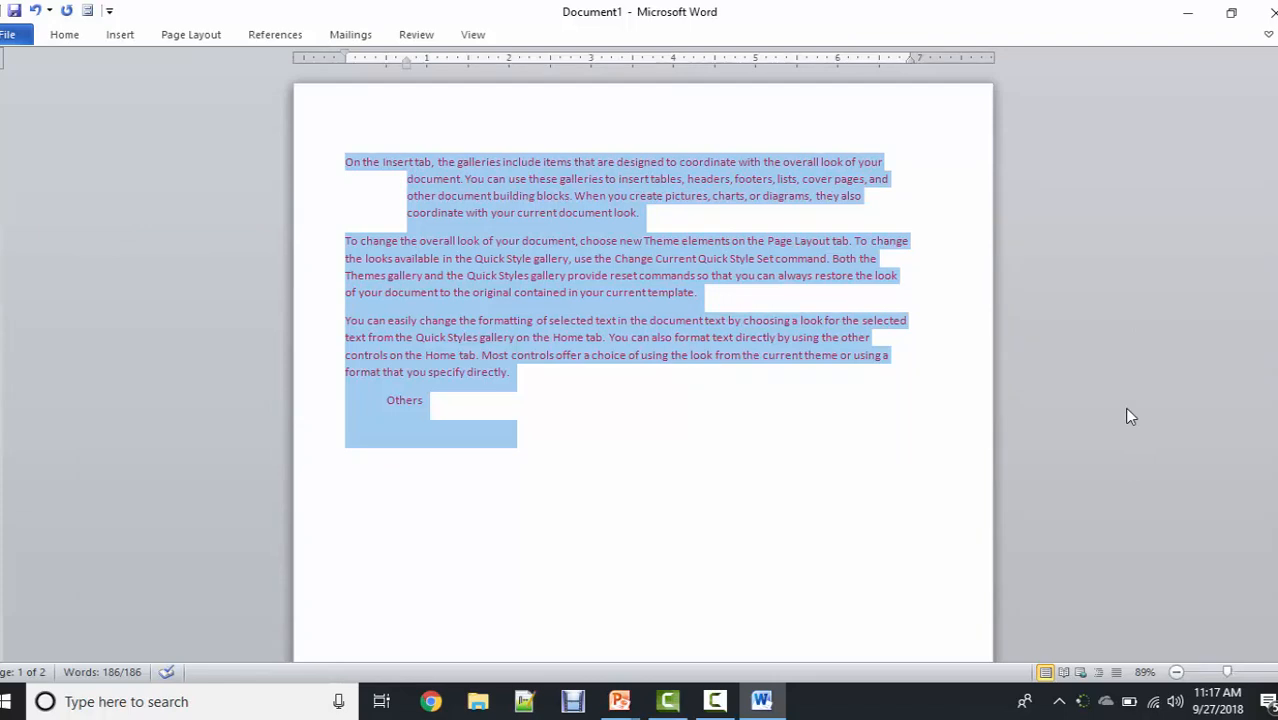
pyautogui.hotkey('ctrl', 'F1')
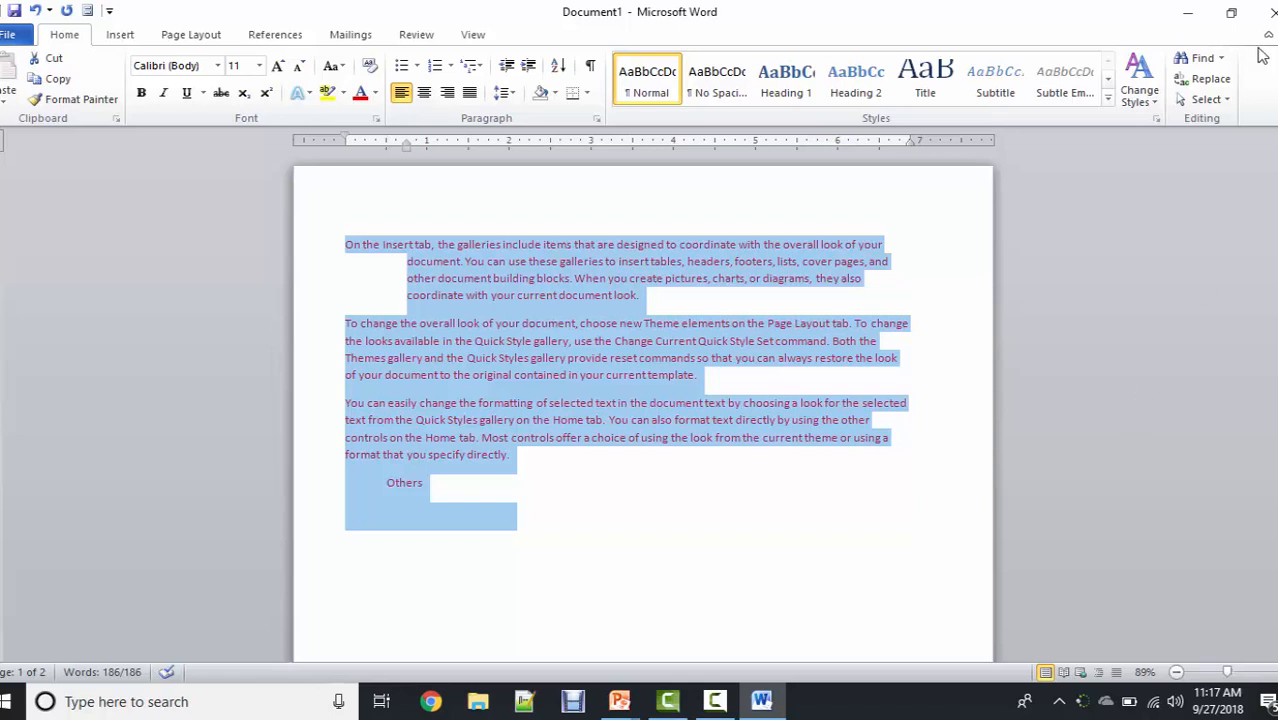
pyautogui.click(179, 38)
pyautogui.doubleClick(176, 35)
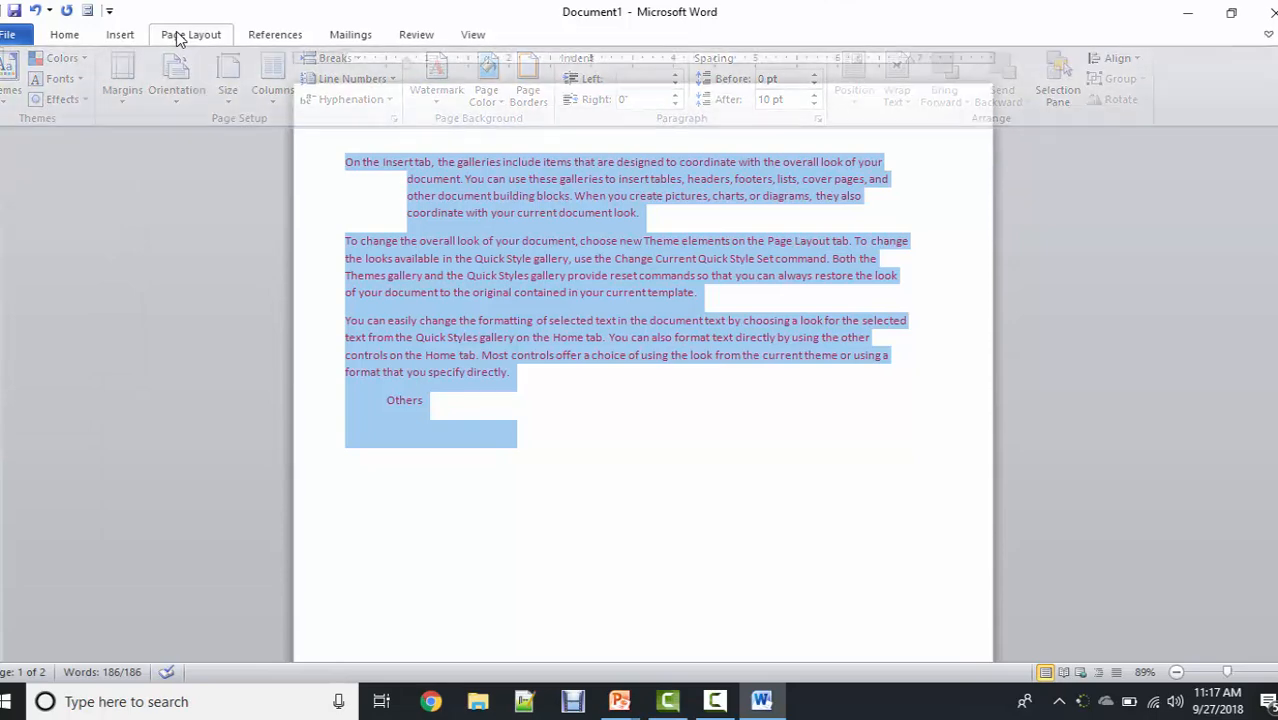
pyautogui.doubleClick(176, 35)
pyautogui.doubleClick(176, 35)
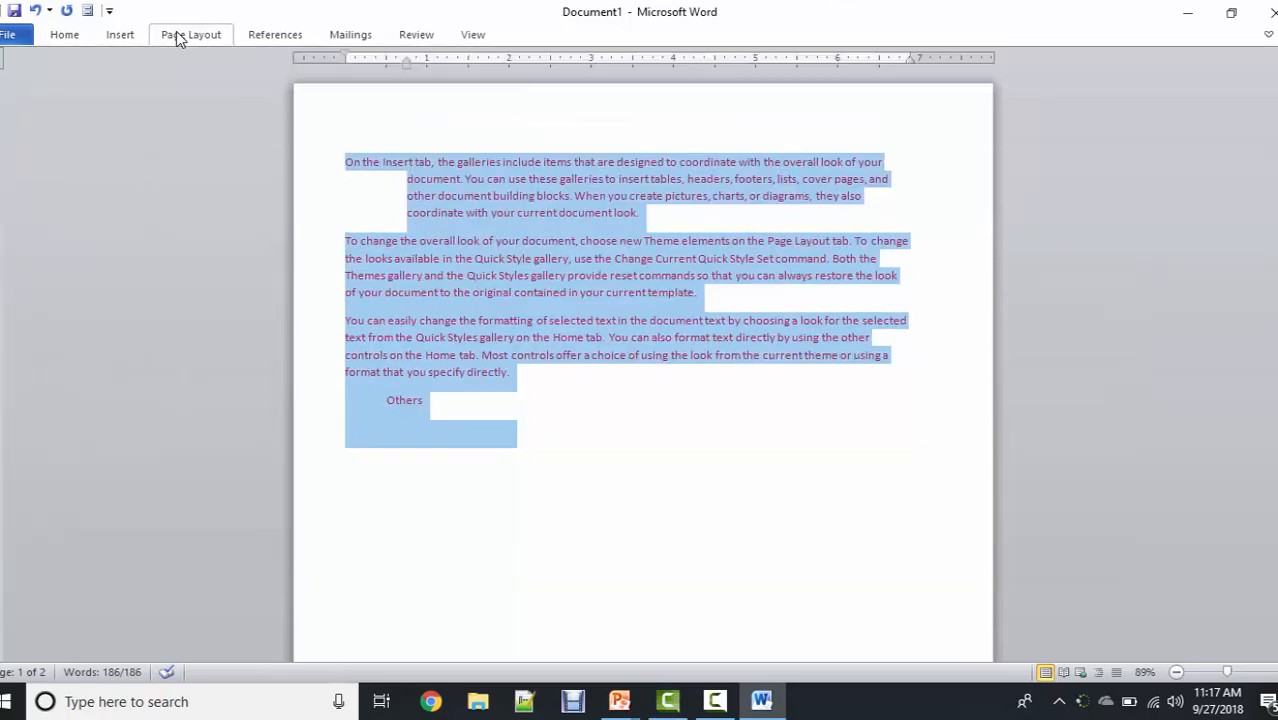
pyautogui.doubleClick(176, 35)
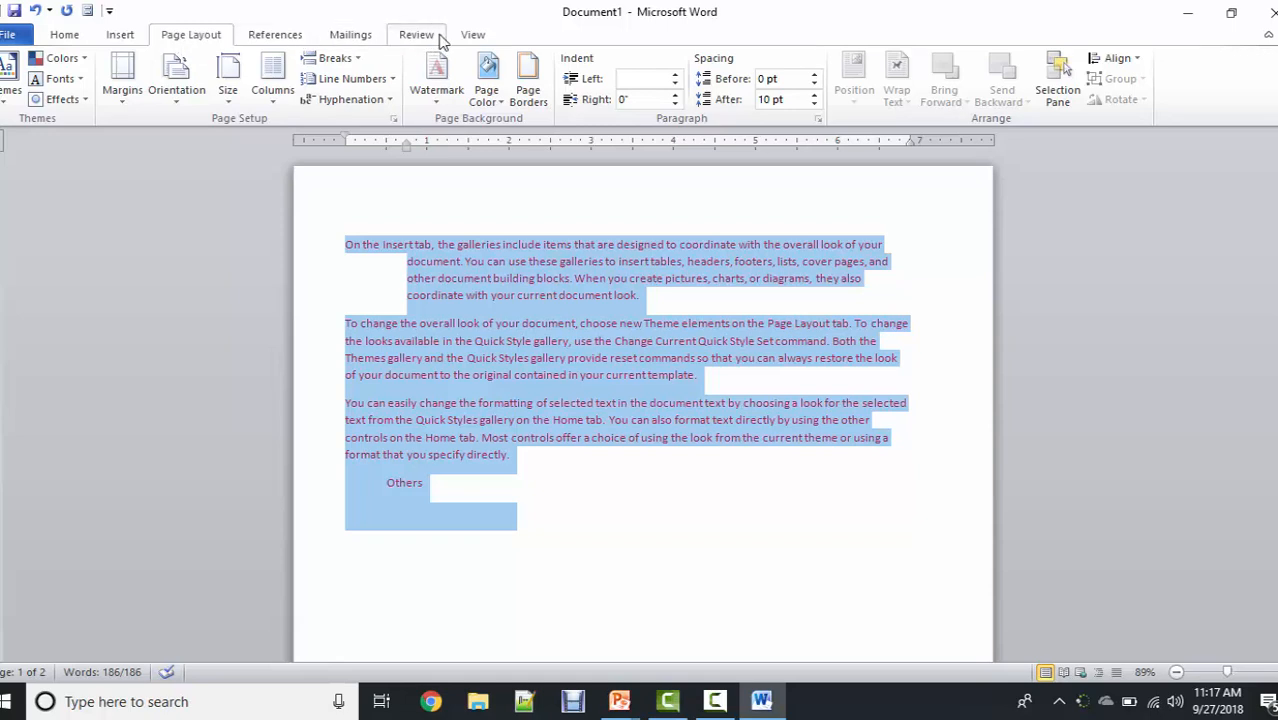
pyautogui.click(438, 36)
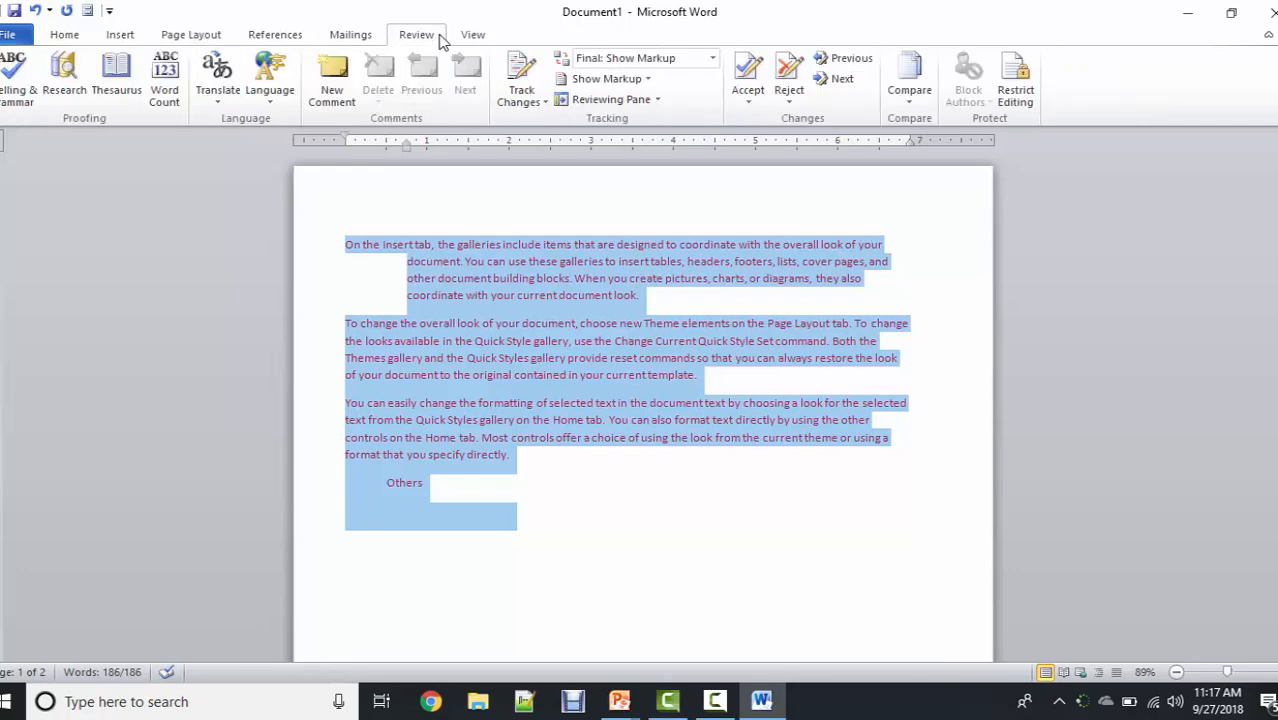